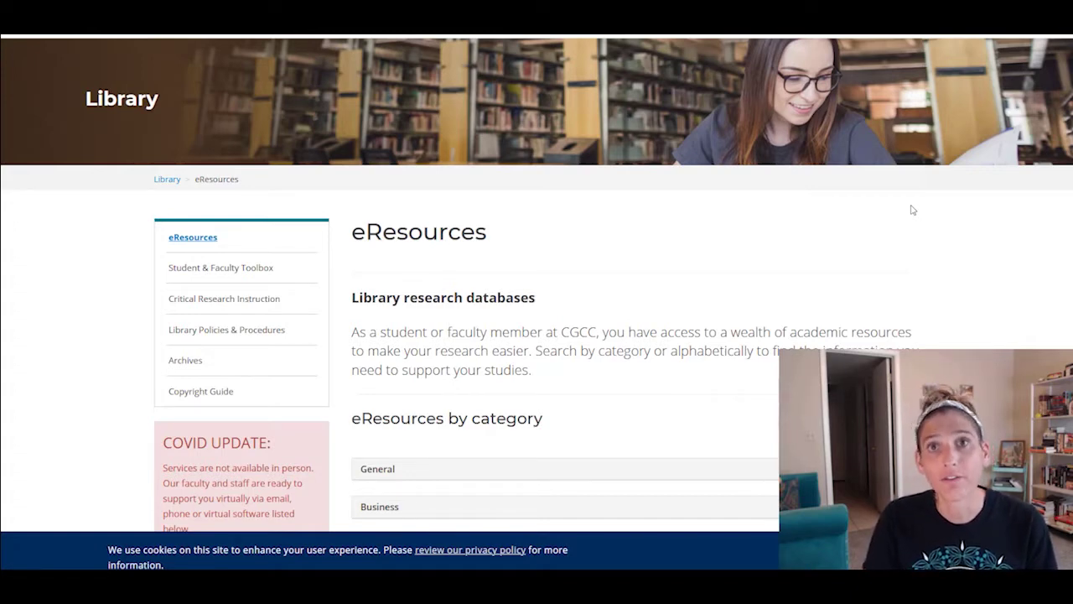
Expand the General eResources category to list Academic OneFile, Gale Opposing Viewpoints and JSTOR.
{"action": "middle_click", "coordinate": [980, 248]}
{"action": "middle_click", "coordinate": [980, 262]}
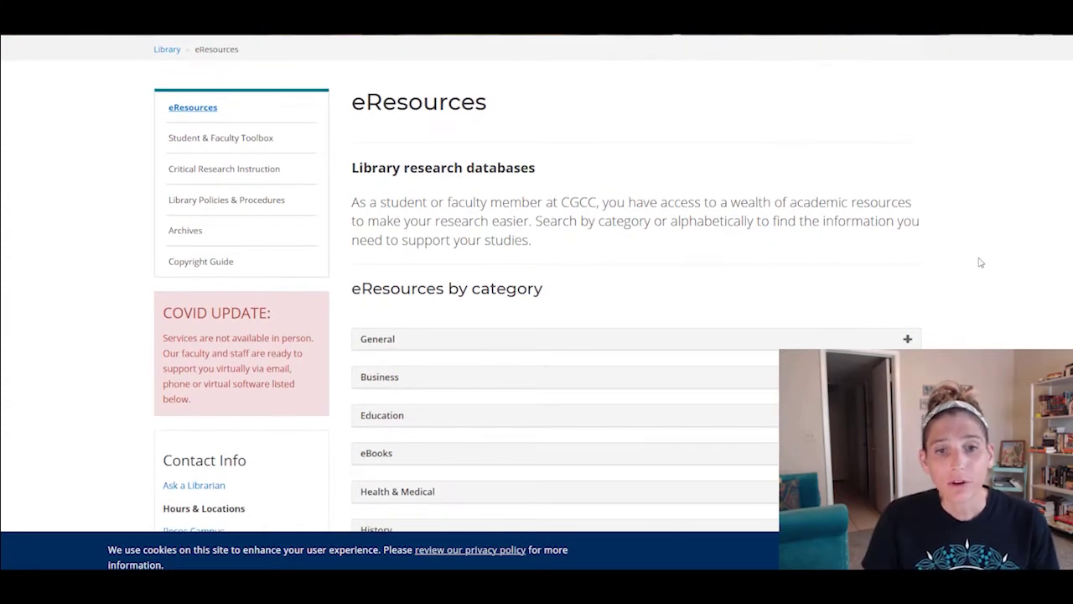
{"action": "left_click", "coordinate": [907, 339]}
{"action": "scroll", "coordinate": [948, 300], "scroll_direction": "down", "scroll_amount": 3}
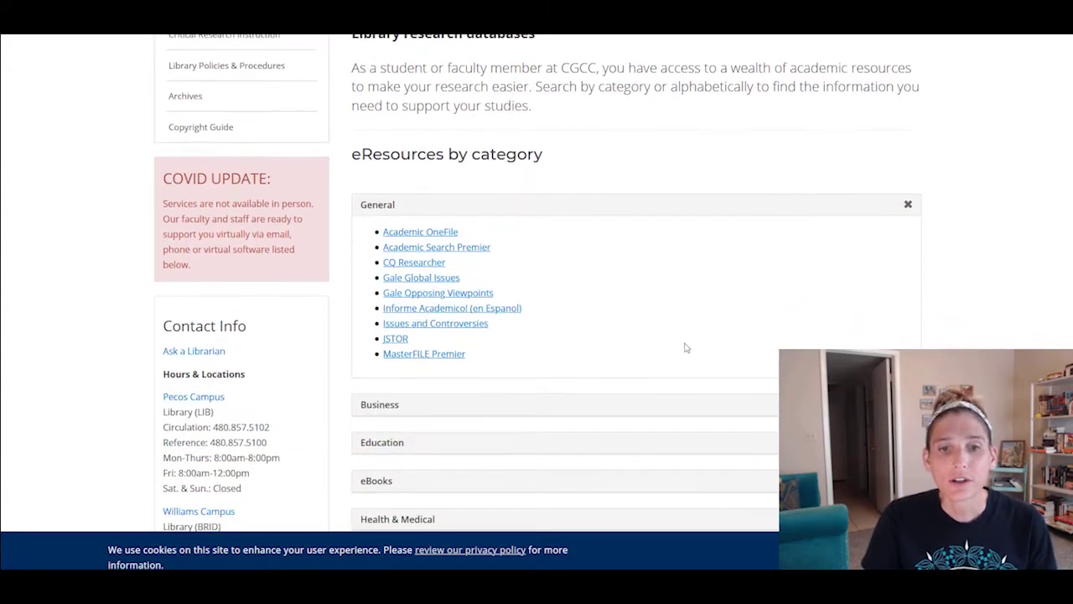
Open Gale Opposing Viewpoints and log in through off-campus access with the prefilled credentials.
{"action": "left_click", "coordinate": [464, 293]}
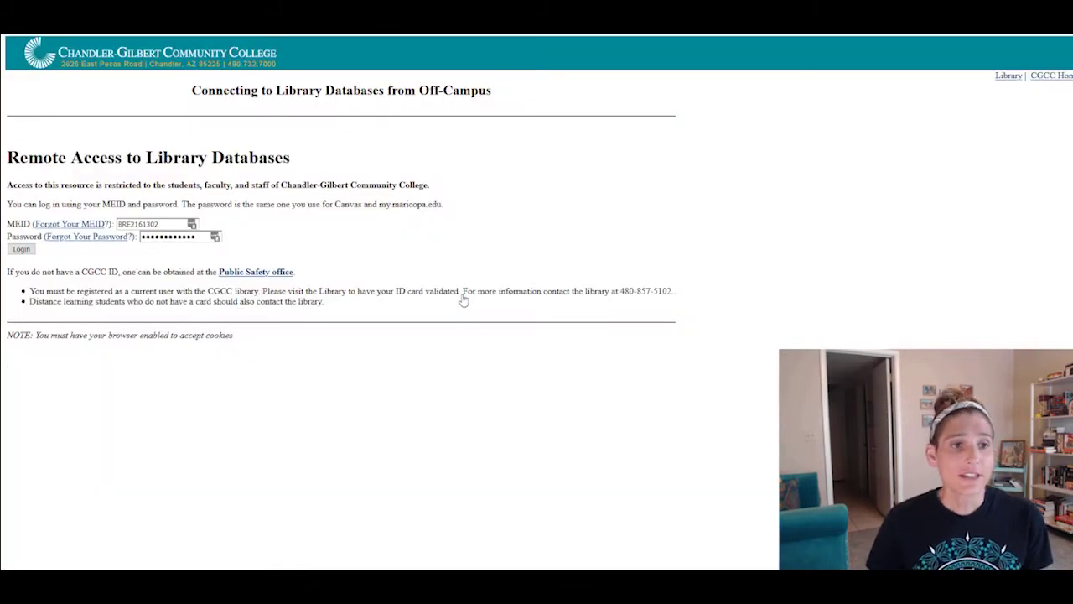
{"action": "left_click", "coordinate": [25, 251]}
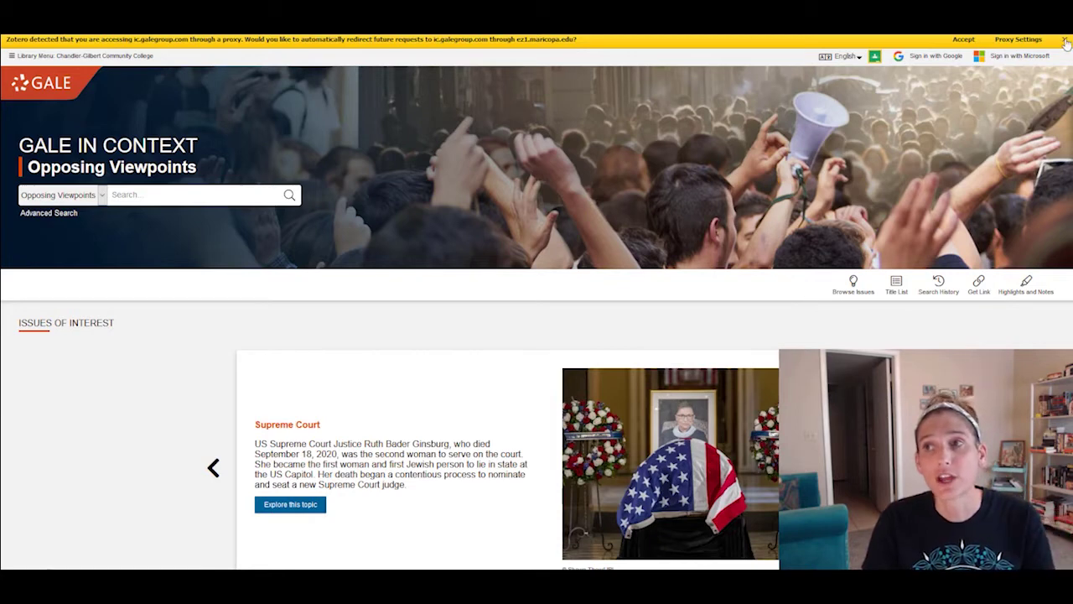
Close the yellow Zotero proxy notification bar.
{"action": "left_click", "coordinate": [1065, 40]}
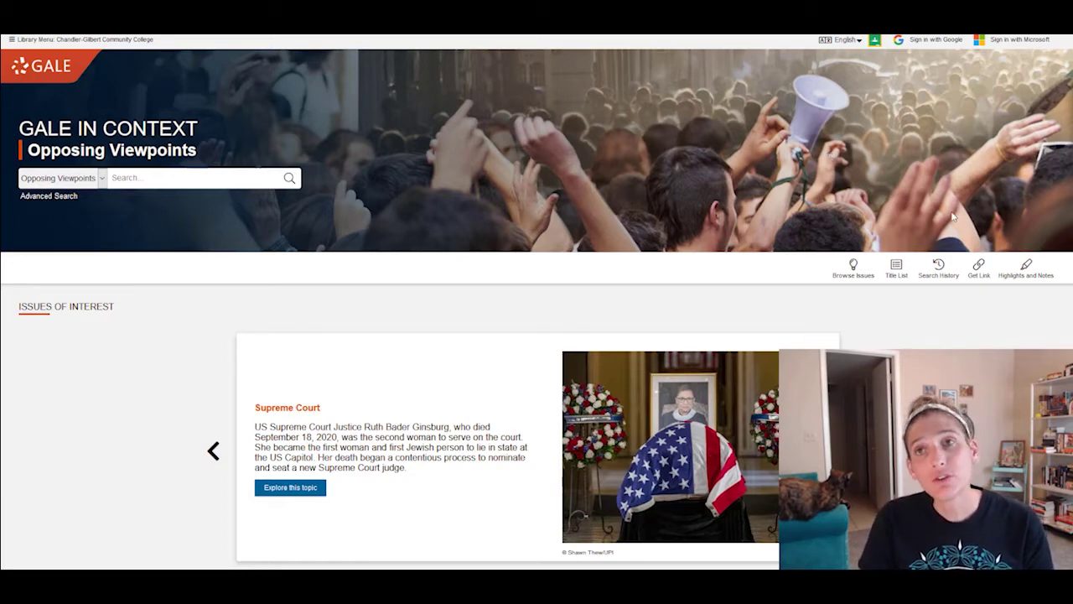
Open Browse Issues and scroll down through the topics to Zoos and Aquariums.
{"action": "left_click", "coordinate": [854, 269]}
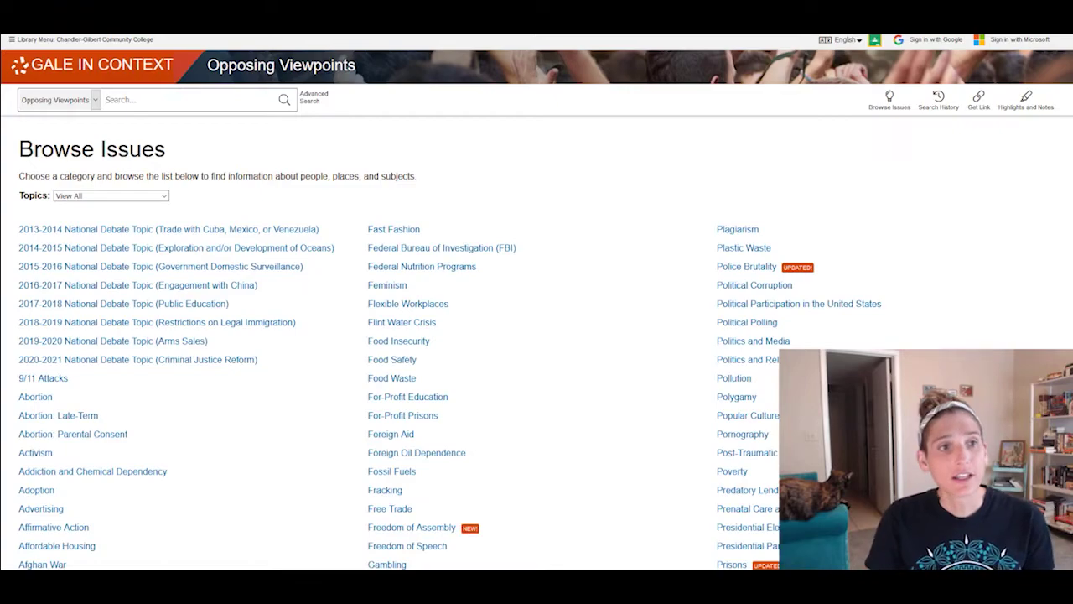
{"action": "scroll", "coordinate": [537, 336], "scroll_direction": "down", "scroll_amount": 5}
{"action": "scroll", "coordinate": [536, 336], "scroll_direction": "down", "scroll_amount": 5}
{"action": "scroll", "coordinate": [536, 336], "scroll_direction": "down", "scroll_amount": 5}
{"action": "scroll", "coordinate": [536, 335], "scroll_direction": "down", "scroll_amount": 5}
{"action": "scroll", "coordinate": [536, 335], "scroll_direction": "down", "scroll_amount": 5}
{"action": "scroll", "coordinate": [536, 335], "scroll_direction": "down", "scroll_amount": 5}
{"action": "scroll", "coordinate": [536, 336], "scroll_direction": "down", "scroll_amount": 2}
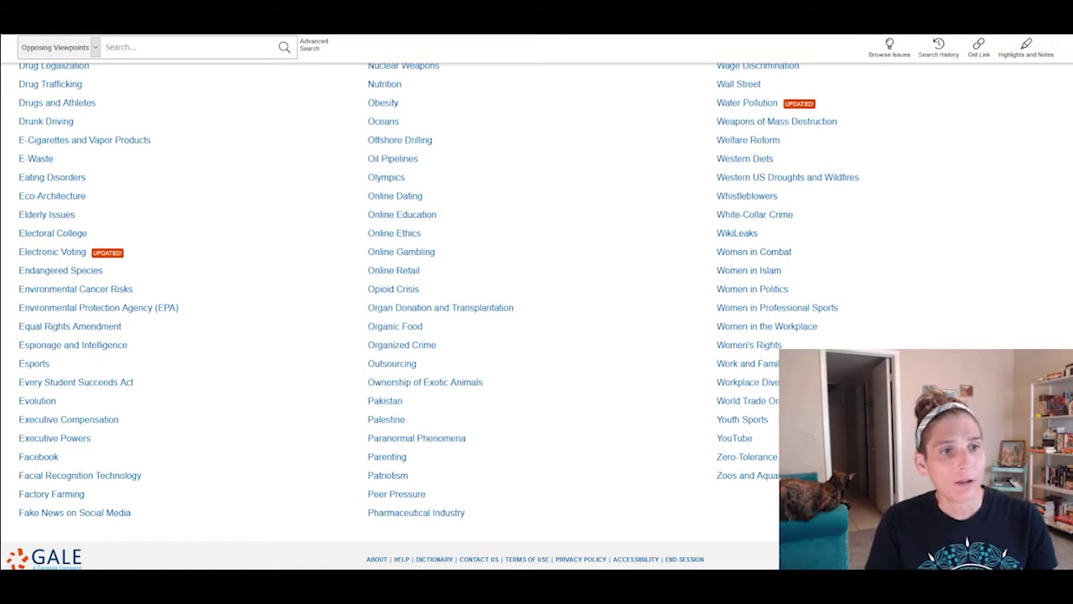
Scroll back up to the top of the alphabetical issues list.
{"action": "scroll", "coordinate": [537, 316], "scroll_direction": "up", "scroll_amount": 3}
{"action": "scroll", "coordinate": [537, 316], "scroll_direction": "up", "scroll_amount": 3}
{"action": "scroll", "coordinate": [537, 316], "scroll_direction": "up", "scroll_amount": 2}
{"action": "scroll", "coordinate": [537, 316], "scroll_direction": "up", "scroll_amount": 1}
{"action": "scroll", "coordinate": [536, 316], "scroll_direction": "up", "scroll_amount": 3}
{"action": "scroll", "coordinate": [537, 316], "scroll_direction": "up", "scroll_amount": 2}
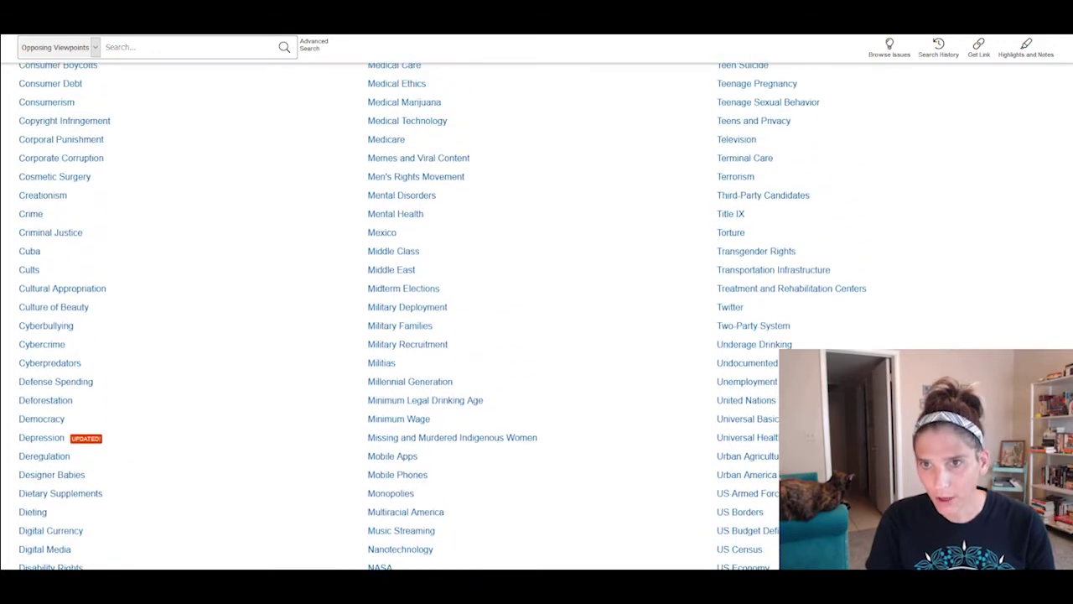
{"action": "scroll", "coordinate": [536, 316], "scroll_direction": "up", "scroll_amount": 1}
{"action": "scroll", "coordinate": [536, 316], "scroll_direction": "up", "scroll_amount": 3}
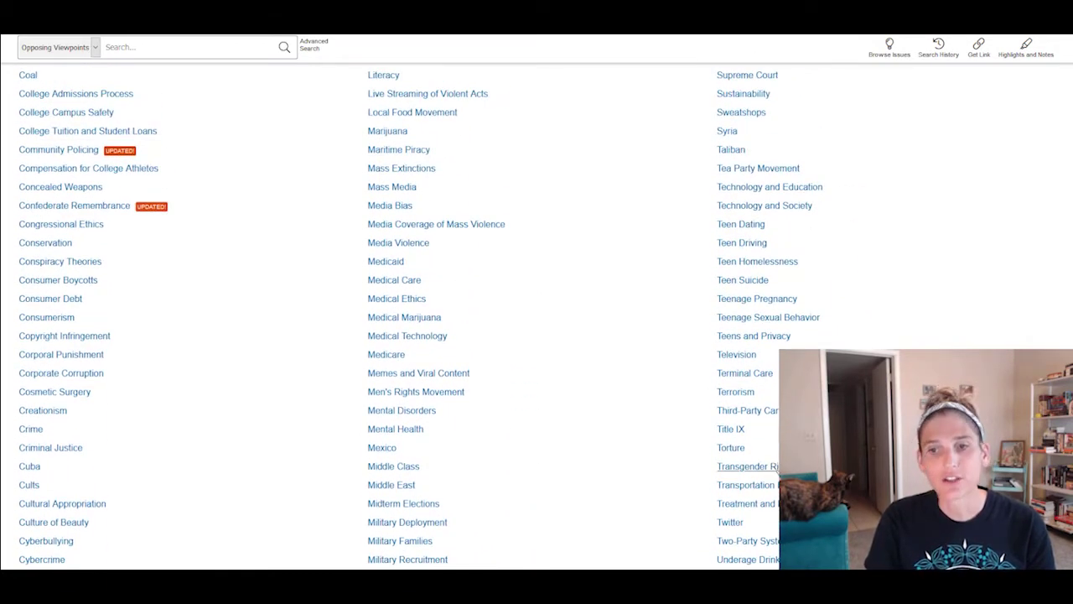
Open the Transgender Rights topic page and view its Featured Viewpoints and Academic Journals sections.
{"action": "left_click", "coordinate": [775, 468]}
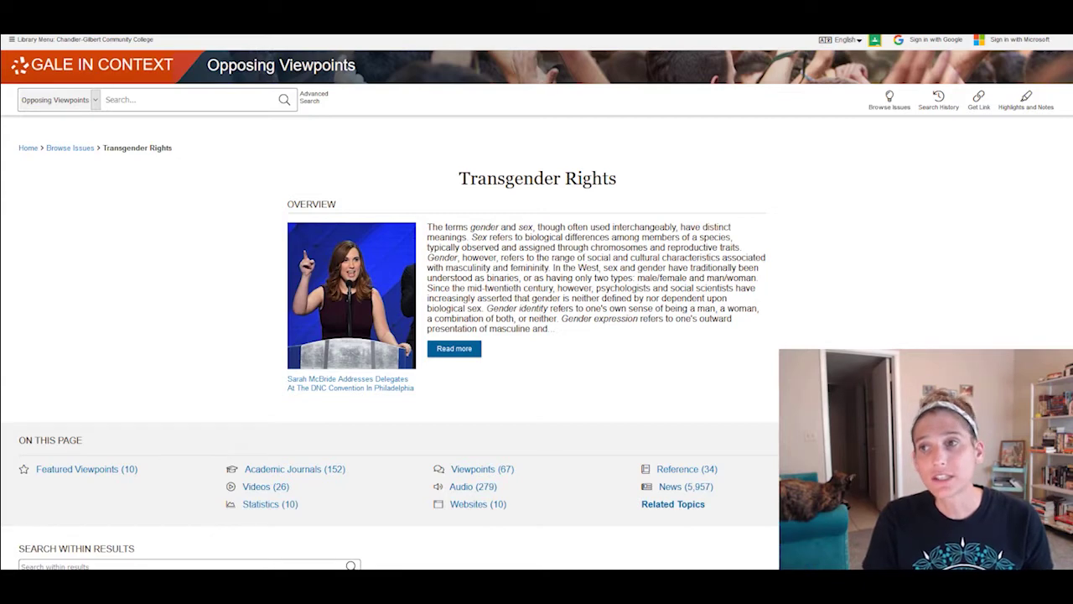
{"action": "scroll", "coordinate": [537, 318], "scroll_direction": "down", "scroll_amount": 2}
{"action": "scroll", "coordinate": [537, 318], "scroll_direction": "down", "scroll_amount": 3}
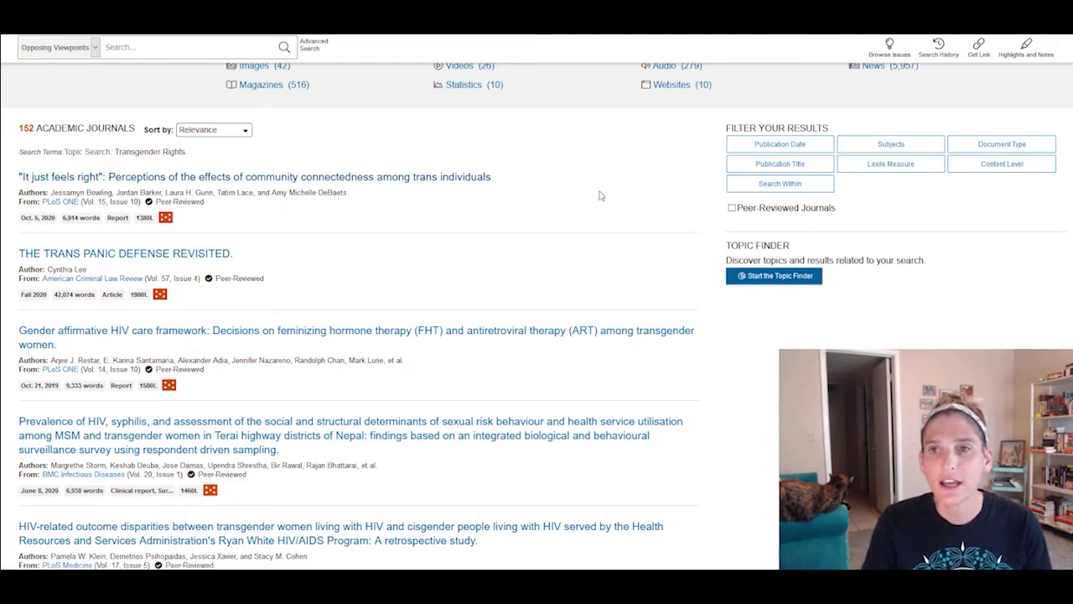
Show all 152 Academic Journals results for Transgender Rights.
{"action": "left_click", "coordinate": [788, 149]}
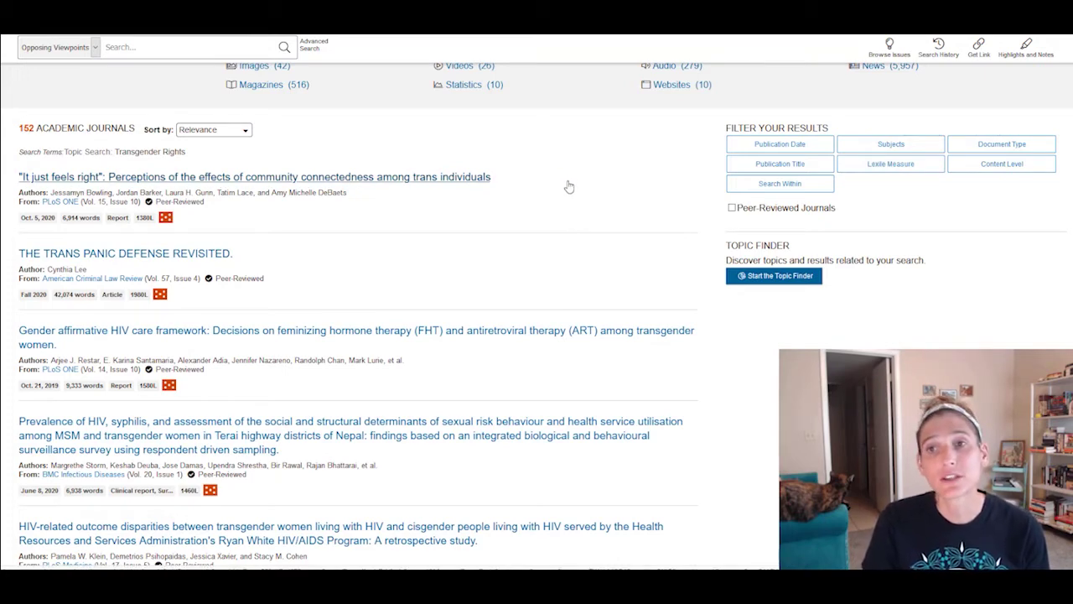
Filter the Transgender Rights journal results with the search-within term 'health' and review them.
{"action": "left_click", "coordinate": [780, 184]}
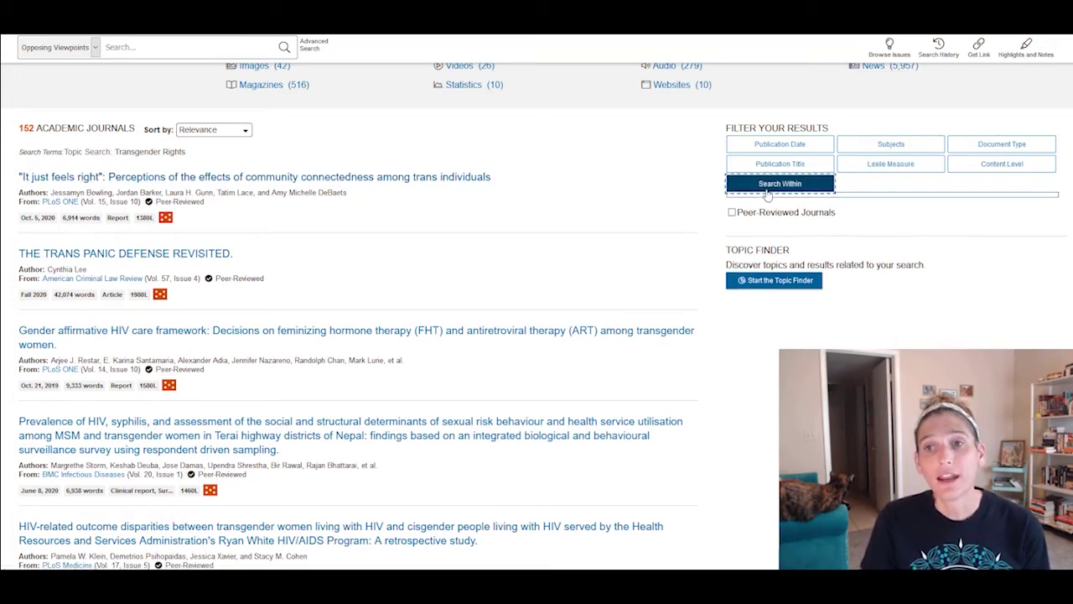
{"action": "left_click", "coordinate": [777, 211]}
{"action": "type", "text": "health"}
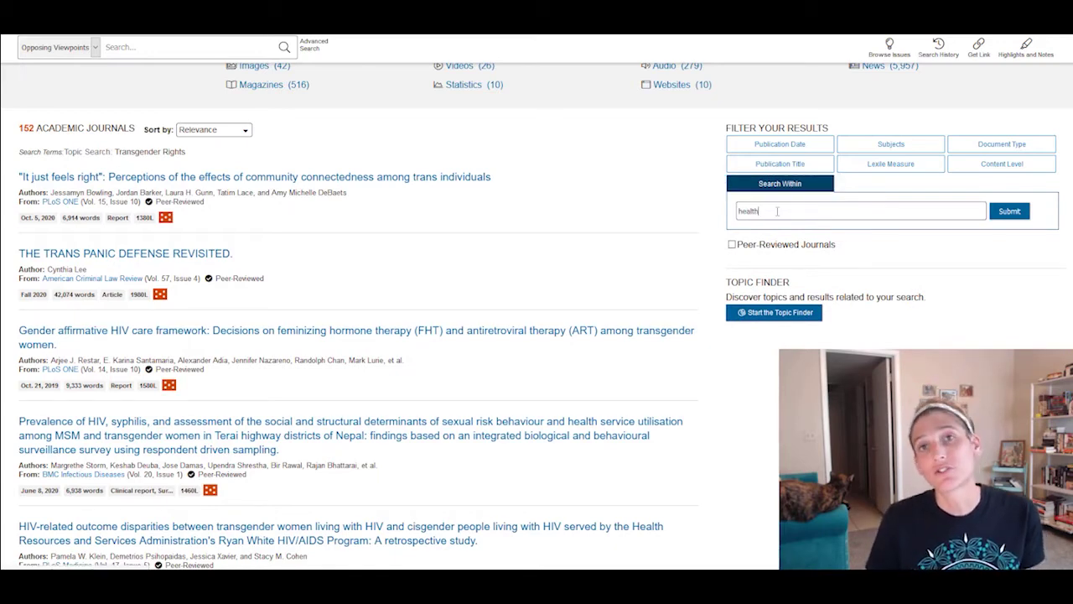
{"action": "key", "text": "Return"}
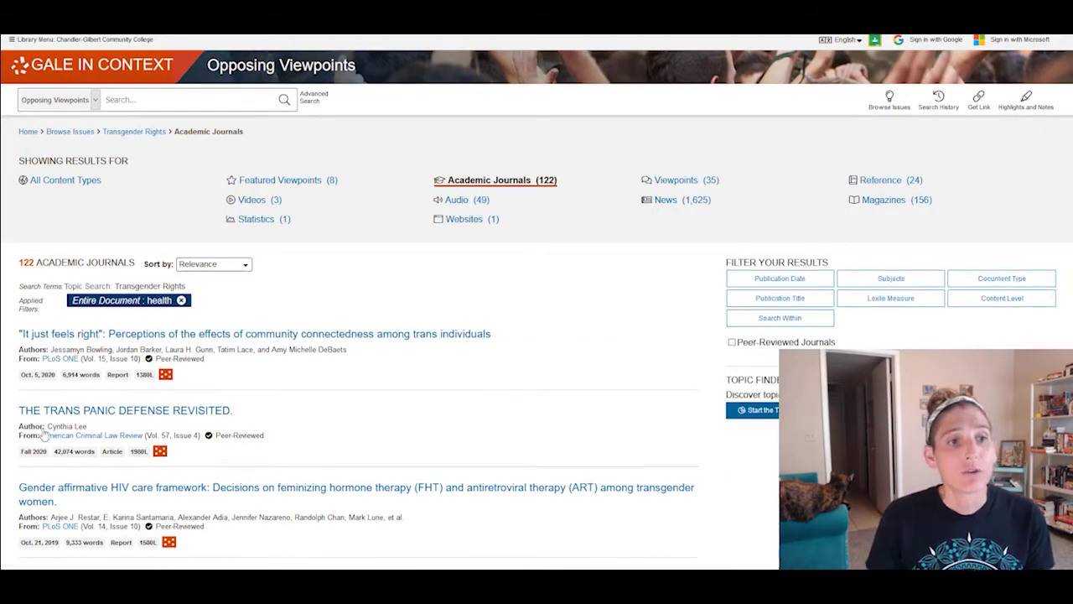
{"action": "middle_click", "coordinate": [614, 290]}
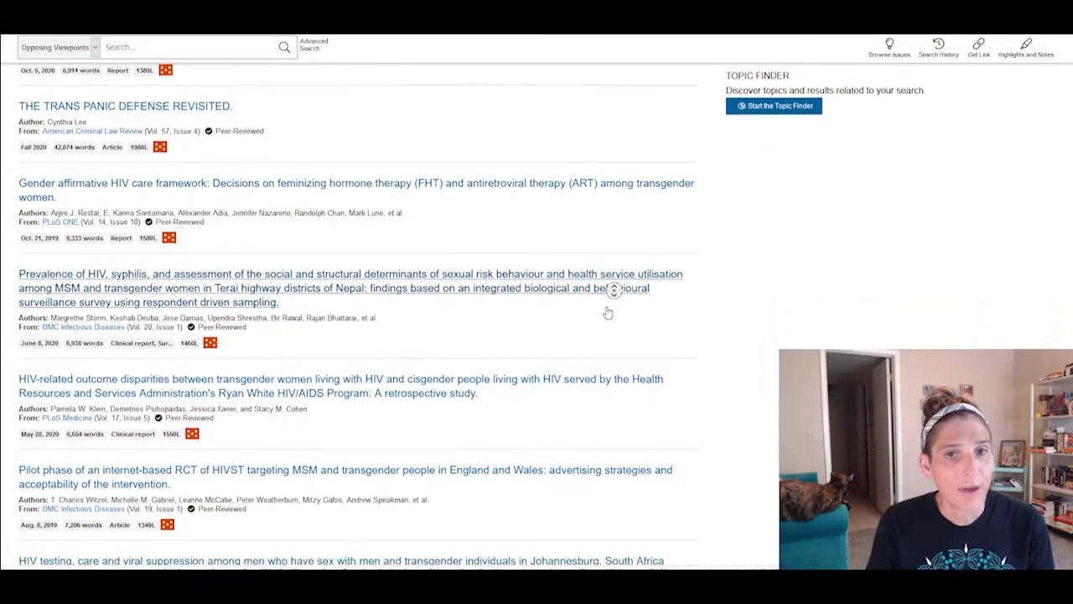
{"action": "middle_click", "coordinate": [610, 309]}
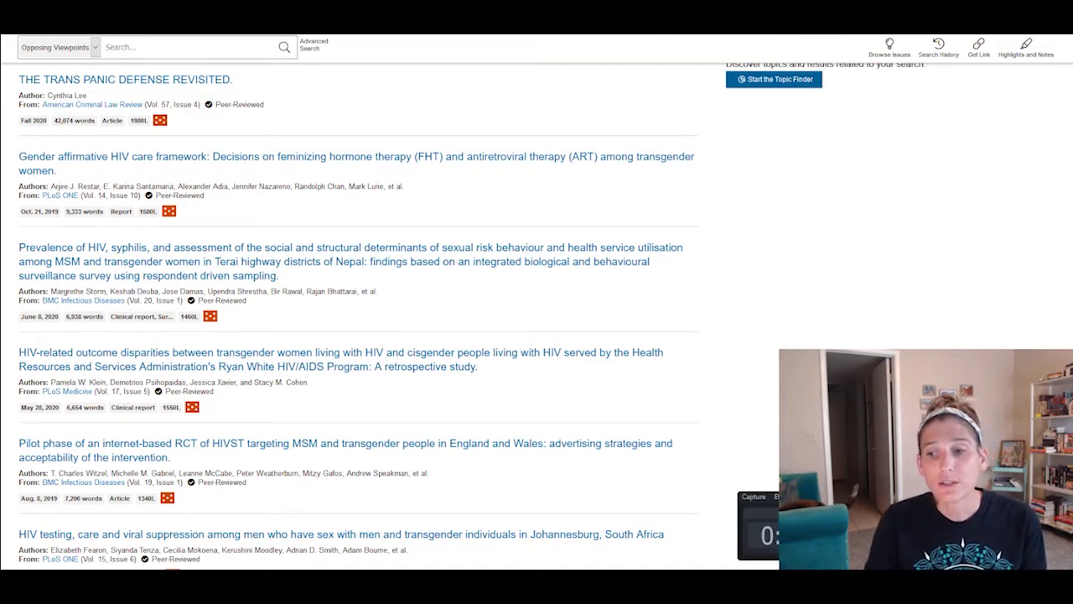
{"action": "scroll", "coordinate": [624, 358], "scroll_direction": "up", "scroll_amount": 1}
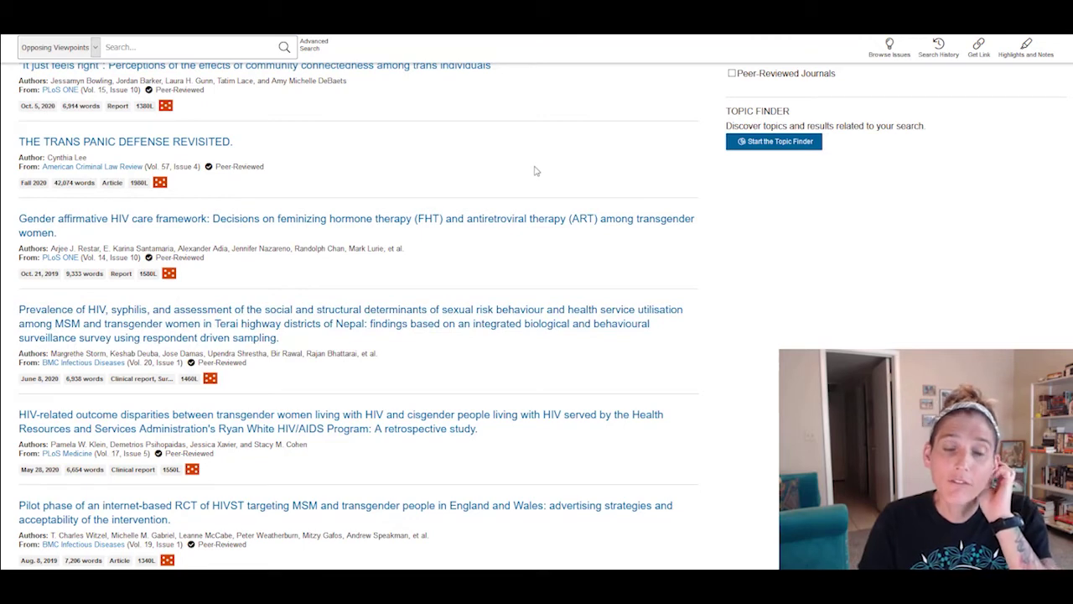
Scroll to the end of the filtered results and open 'Gender essentialism in transgender and cisgender children'.
{"action": "scroll", "coordinate": [557, 161], "scroll_direction": "down", "scroll_amount": 1}
{"action": "scroll", "coordinate": [557, 161], "scroll_direction": "down", "scroll_amount": 1}
{"action": "scroll", "coordinate": [558, 161], "scroll_direction": "down", "scroll_amount": 1}
{"action": "scroll", "coordinate": [557, 161], "scroll_direction": "down", "scroll_amount": 2}
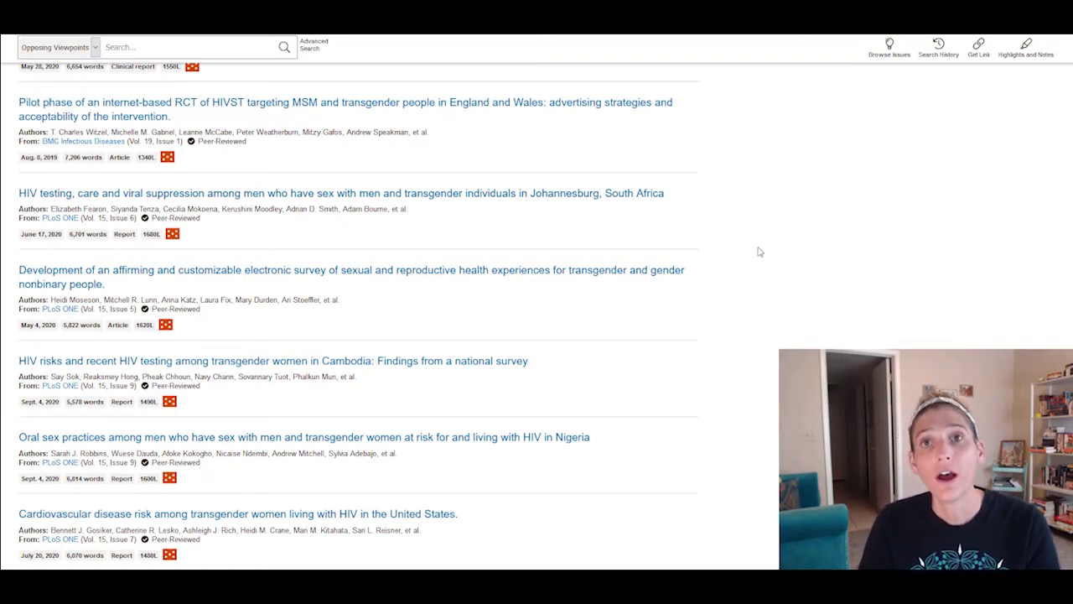
{"action": "scroll", "coordinate": [760, 250], "scroll_direction": "down", "scroll_amount": 3}
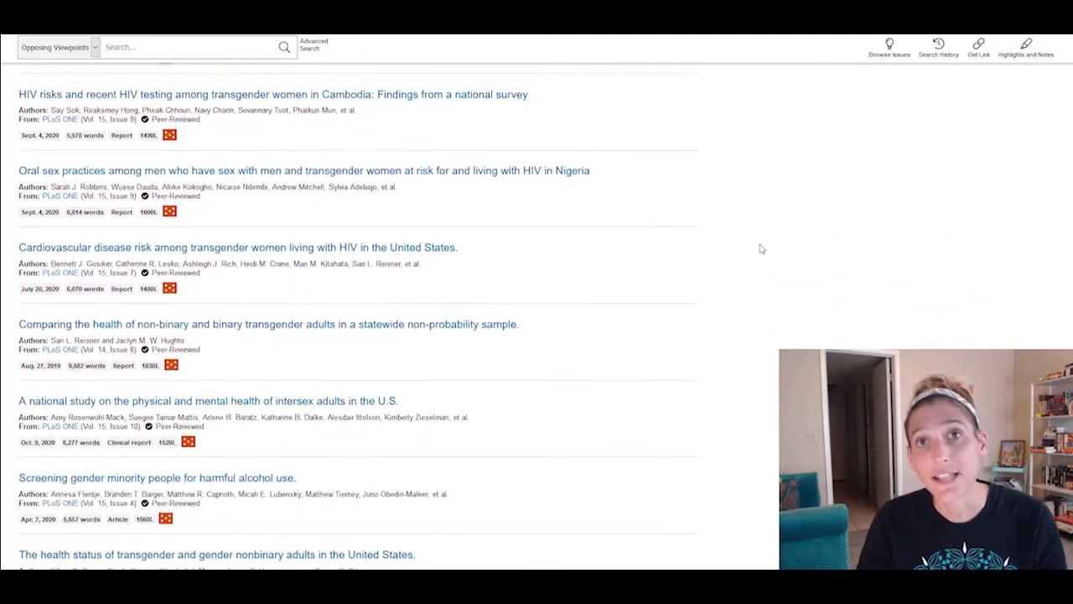
{"action": "scroll", "coordinate": [744, 270], "scroll_direction": "down", "scroll_amount": 2}
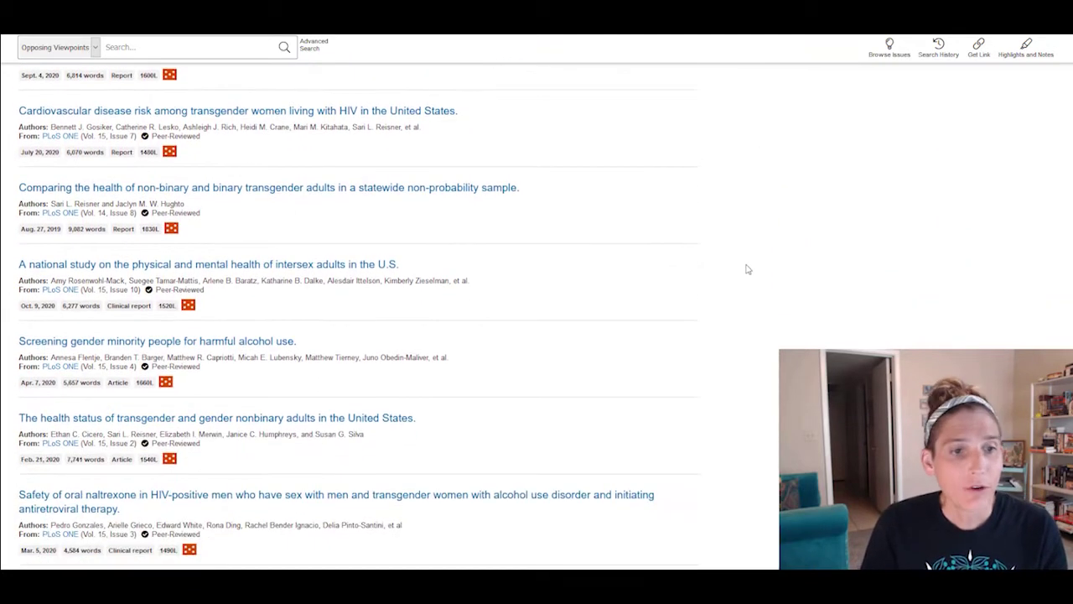
{"action": "scroll", "coordinate": [744, 270], "scroll_direction": "down", "scroll_amount": 1}
{"action": "scroll", "coordinate": [746, 272], "scroll_direction": "down", "scroll_amount": 1}
{"action": "scroll", "coordinate": [746, 272], "scroll_direction": "down", "scroll_amount": 1}
{"action": "scroll", "coordinate": [745, 271], "scroll_direction": "down", "scroll_amount": 1}
{"action": "scroll", "coordinate": [721, 277], "scroll_direction": "down", "scroll_amount": 1}
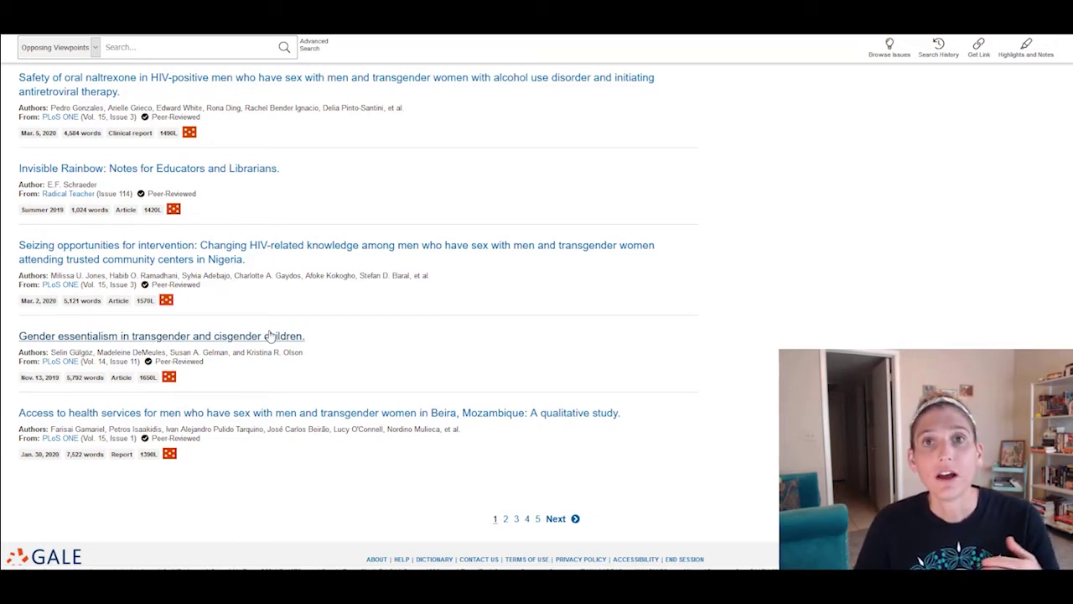
{"action": "left_click", "coordinate": [270, 335]}
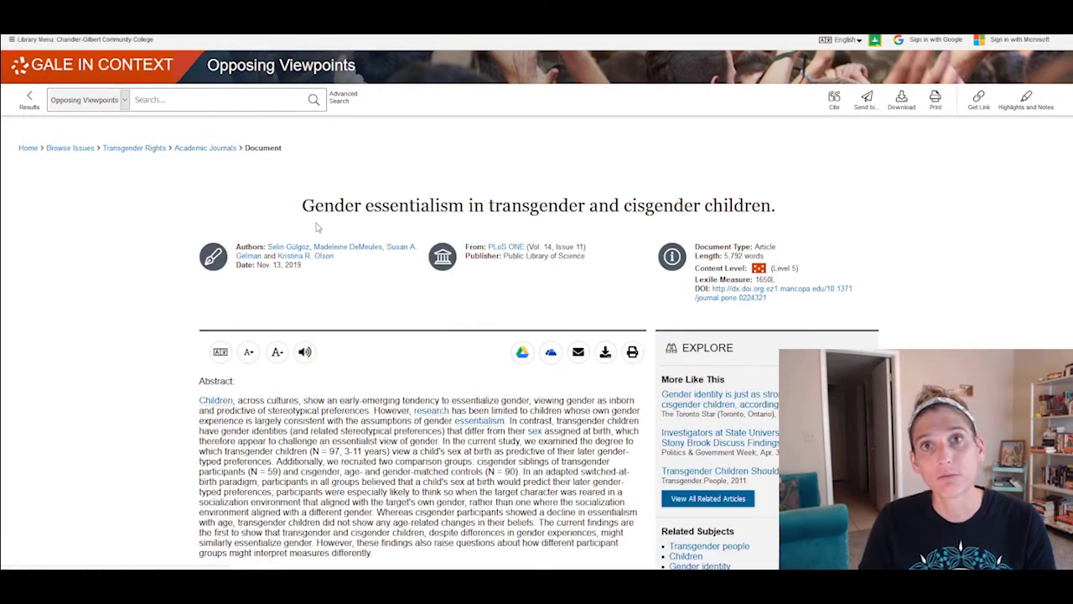
{"action": "scroll", "coordinate": [471, 218], "scroll_direction": "down", "scroll_amount": 3}
{"action": "scroll", "coordinate": [471, 218], "scroll_direction": "down", "scroll_amount": 3}
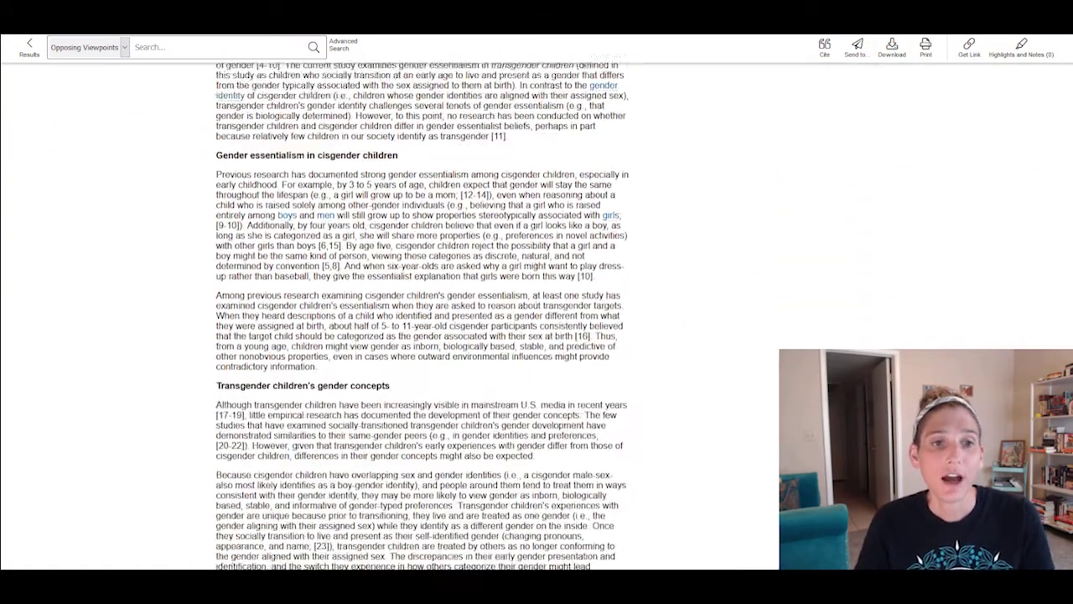
{"action": "scroll", "coordinate": [533, 263], "scroll_direction": "down", "scroll_amount": 1}
{"action": "scroll", "coordinate": [500, 192], "scroll_direction": "up", "scroll_amount": 10}
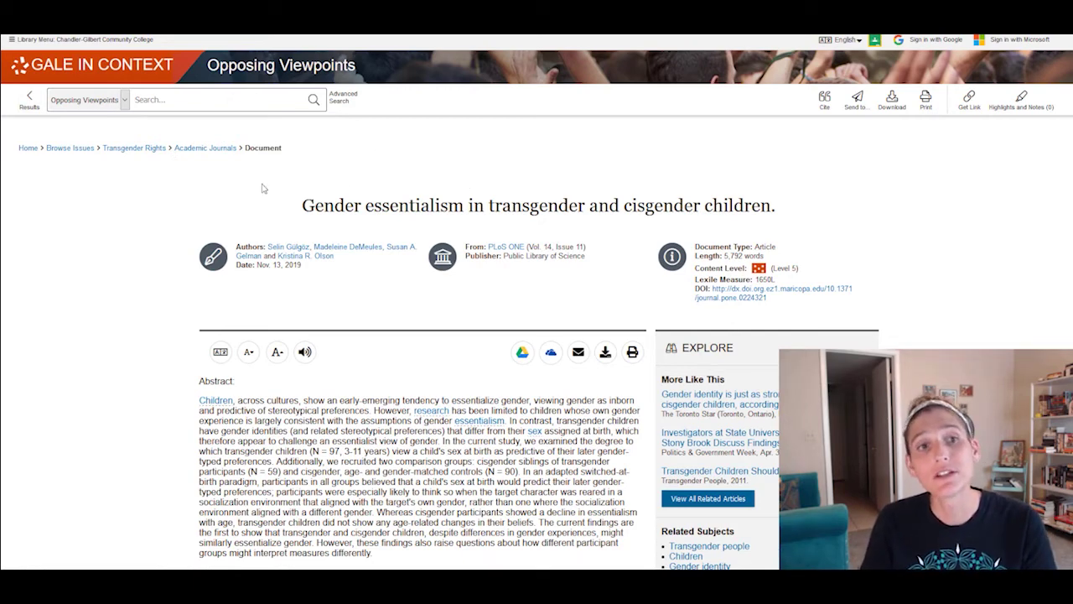
Return to the filtered Transgender Rights journal results and scroll to the last entry on page one.
{"action": "left_click", "coordinate": [29, 98]}
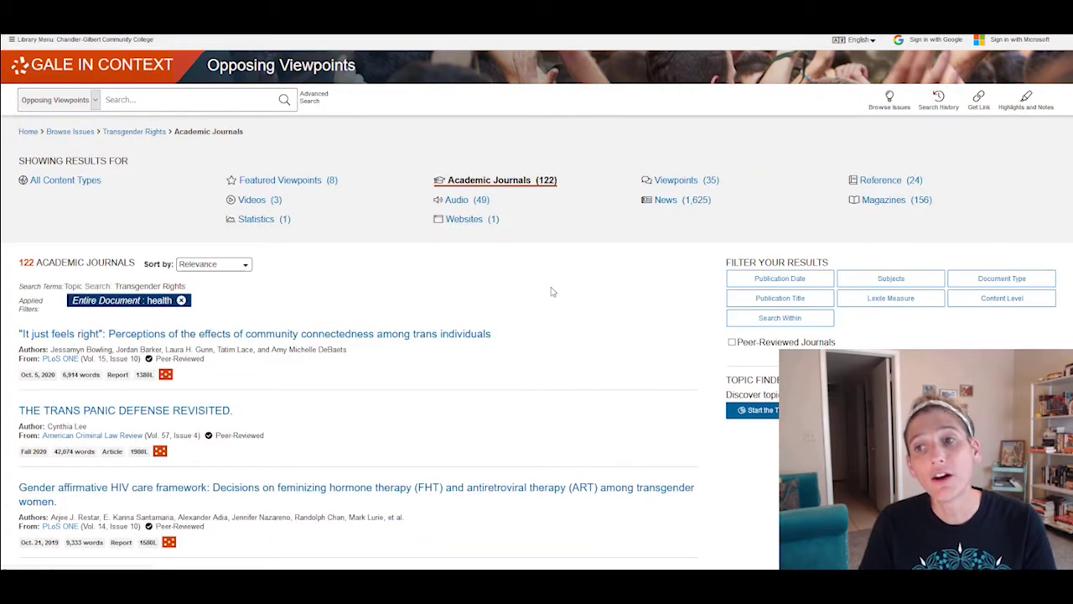
{"action": "scroll", "coordinate": [637, 297], "scroll_direction": "down", "scroll_amount": 10}
{"action": "scroll", "coordinate": [657, 298], "scroll_direction": "down", "scroll_amount": 5}
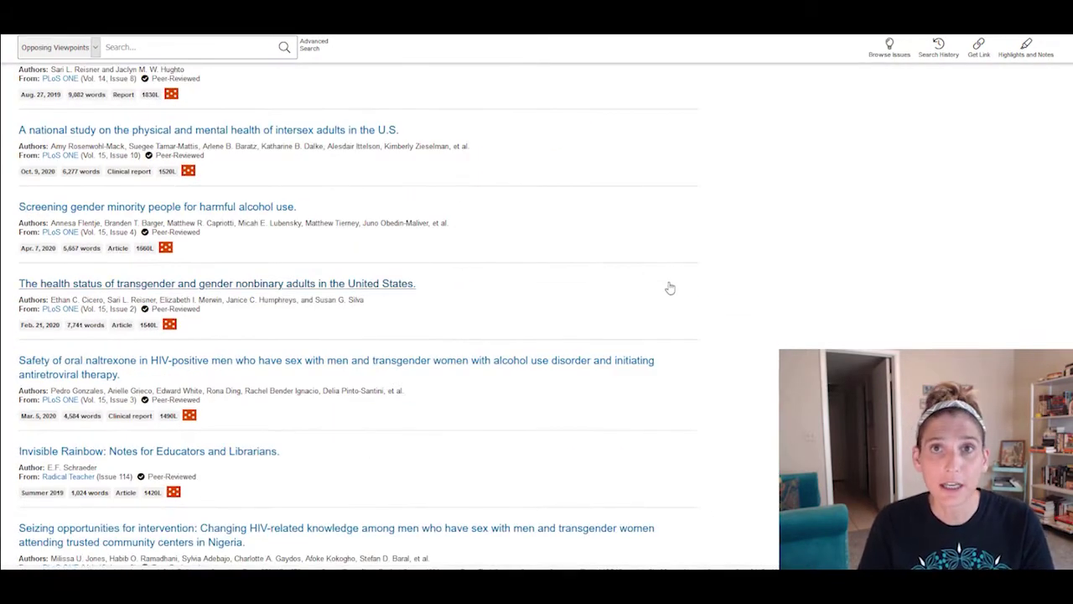
{"action": "scroll", "coordinate": [671, 287], "scroll_direction": "down", "scroll_amount": 4}
{"action": "scroll", "coordinate": [675, 288], "scroll_direction": "down", "scroll_amount": 2}
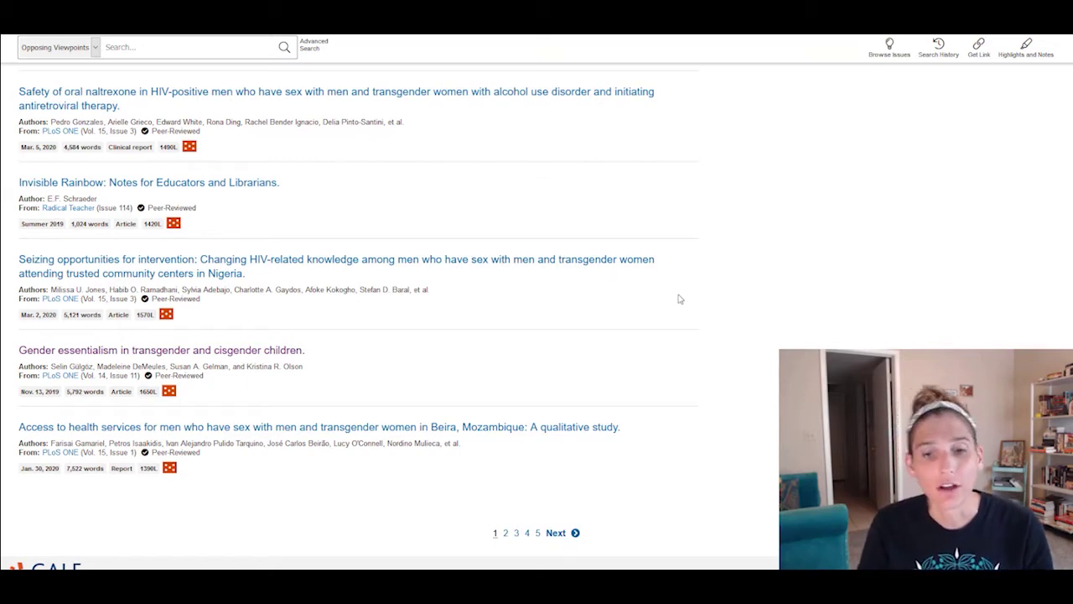
Reopen the gender essentialism article and generate its MLA 8th Edition citation.
{"action": "left_click", "coordinate": [164, 350]}
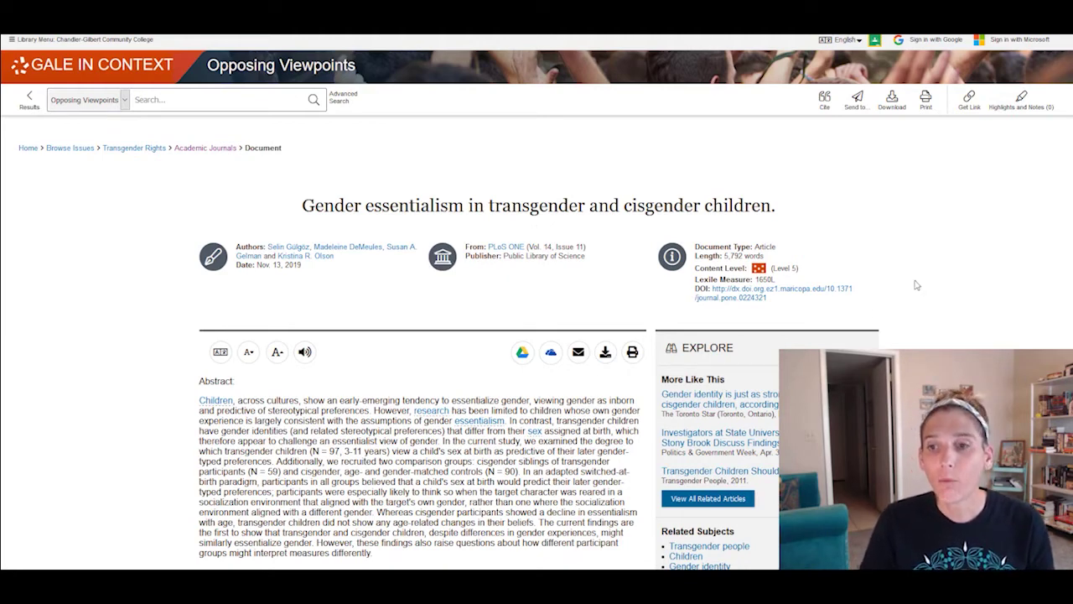
{"action": "scroll", "coordinate": [916, 286], "scroll_direction": "down", "scroll_amount": 3}
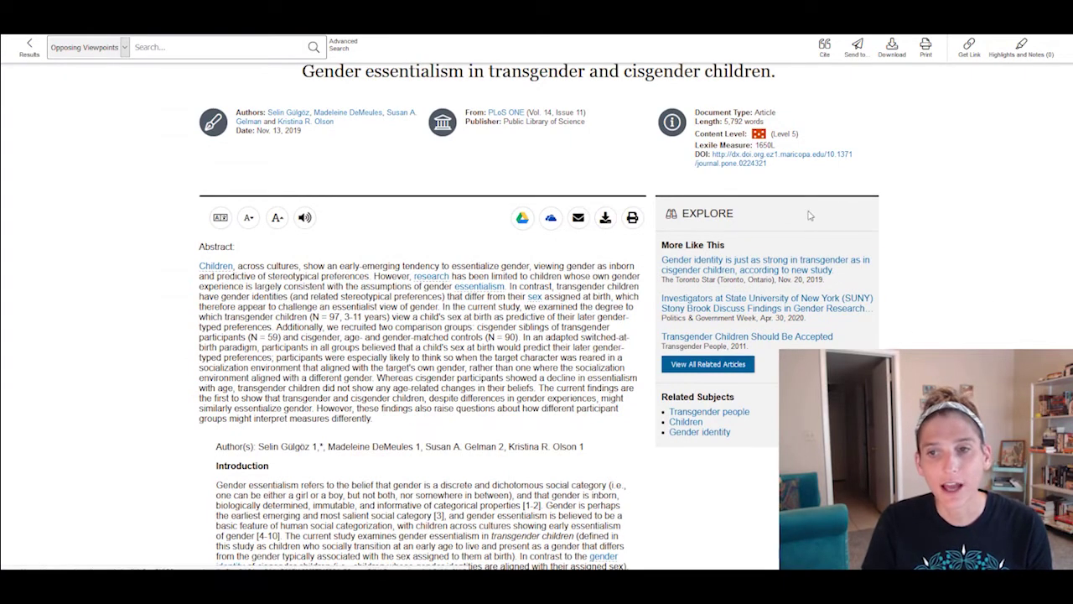
{"action": "scroll", "coordinate": [537, 302], "scroll_direction": "up", "scroll_amount": 3}
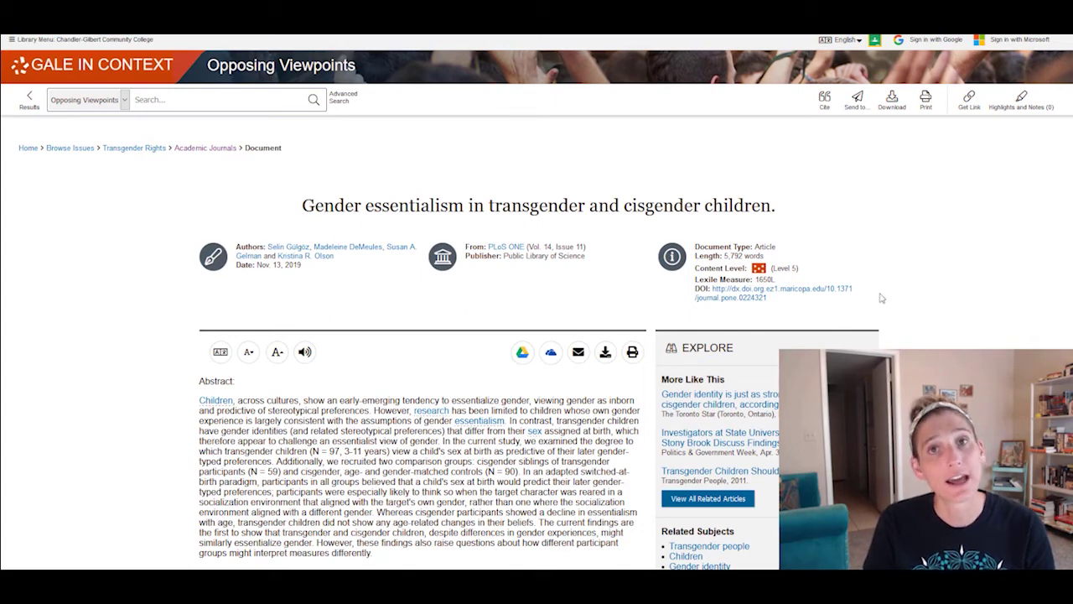
{"action": "left_click", "coordinate": [824, 101]}
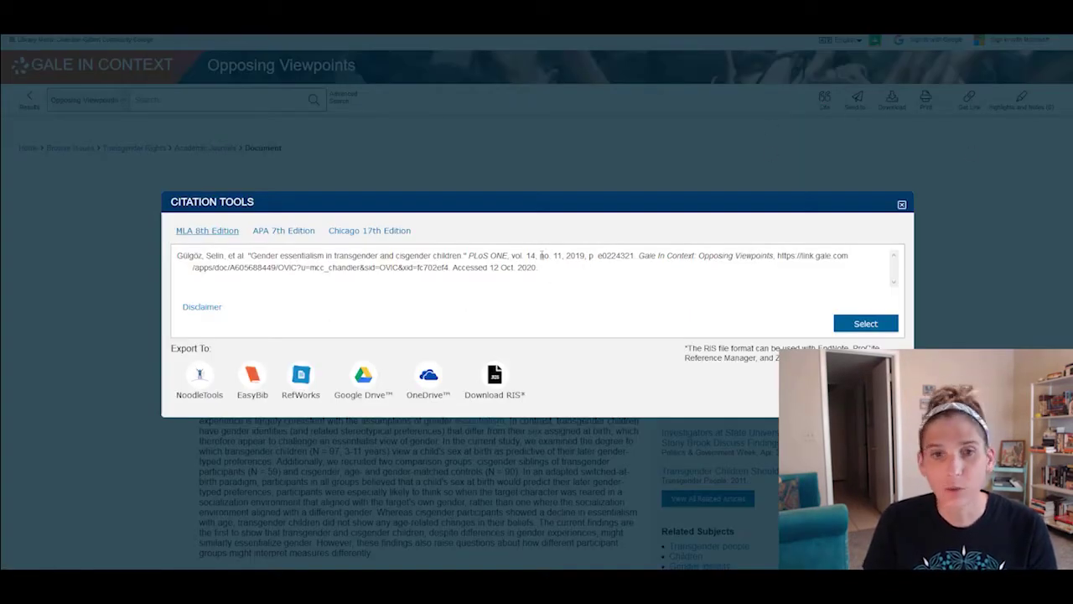
Compare the article's APA 7th, Chicago 17th and MLA 8th citations, selecting the MLA text.
{"action": "left_click", "coordinate": [284, 234]}
{"action": "left_click", "coordinate": [359, 235]}
{"action": "left_click", "coordinate": [217, 231]}
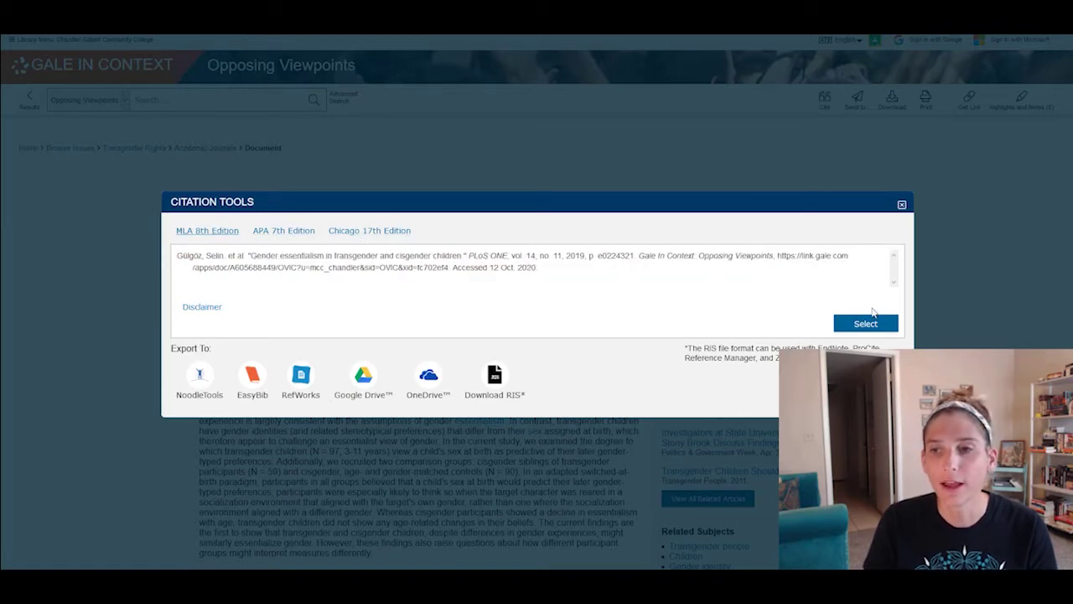
{"action": "left_click", "coordinate": [867, 323]}
Close the citation window and preview the article's Send to sharing options.
{"action": "left_click", "coordinate": [902, 207]}
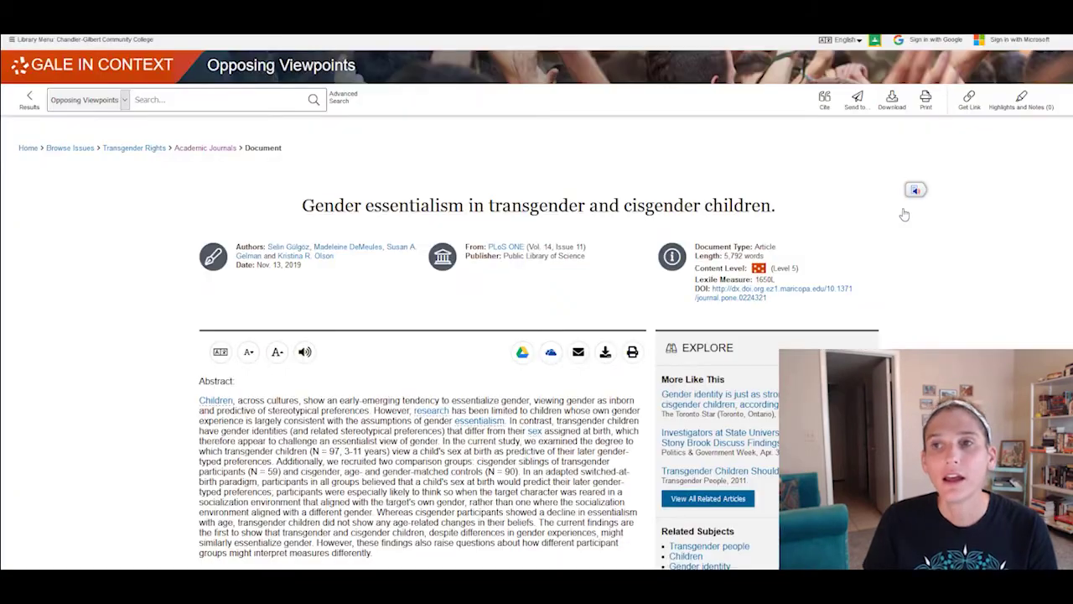
{"action": "left_click", "coordinate": [859, 104]}
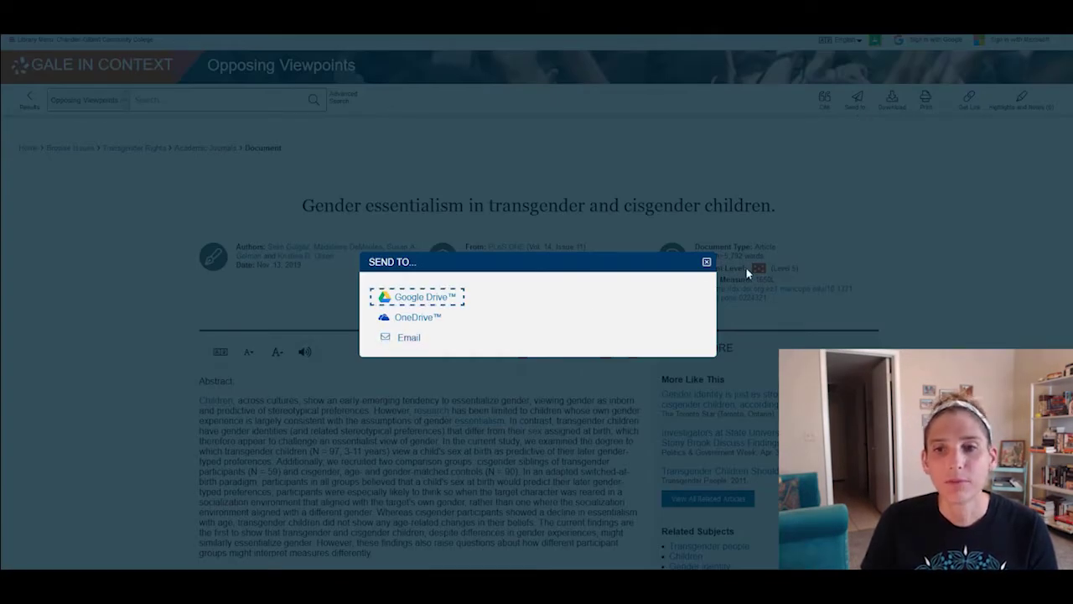
{"action": "left_click", "coordinate": [707, 263]}
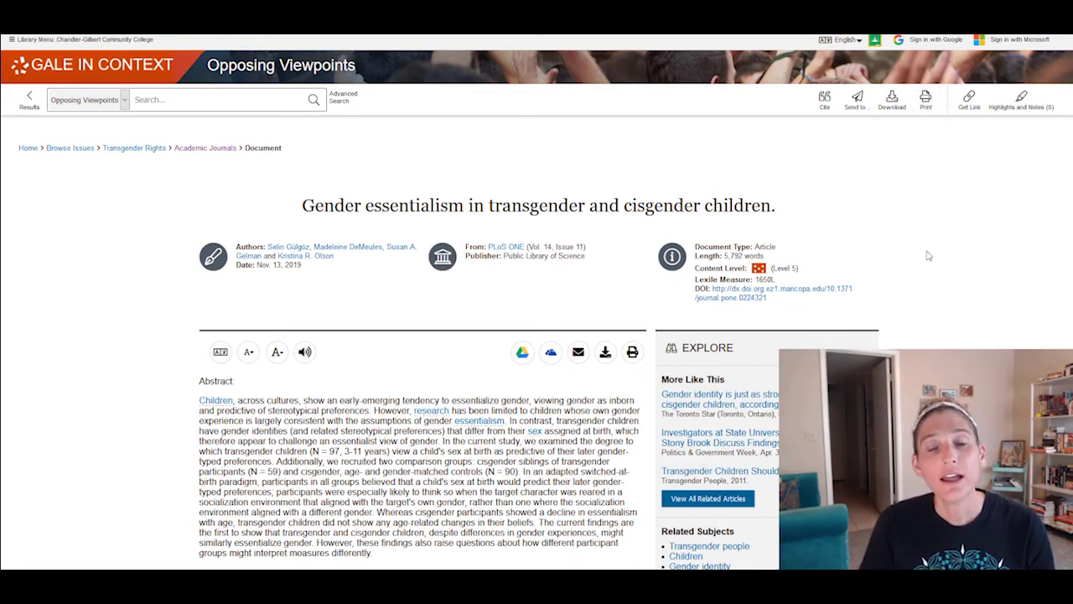
{"action": "scroll", "coordinate": [932, 243], "scroll_direction": "down", "scroll_amount": 3}
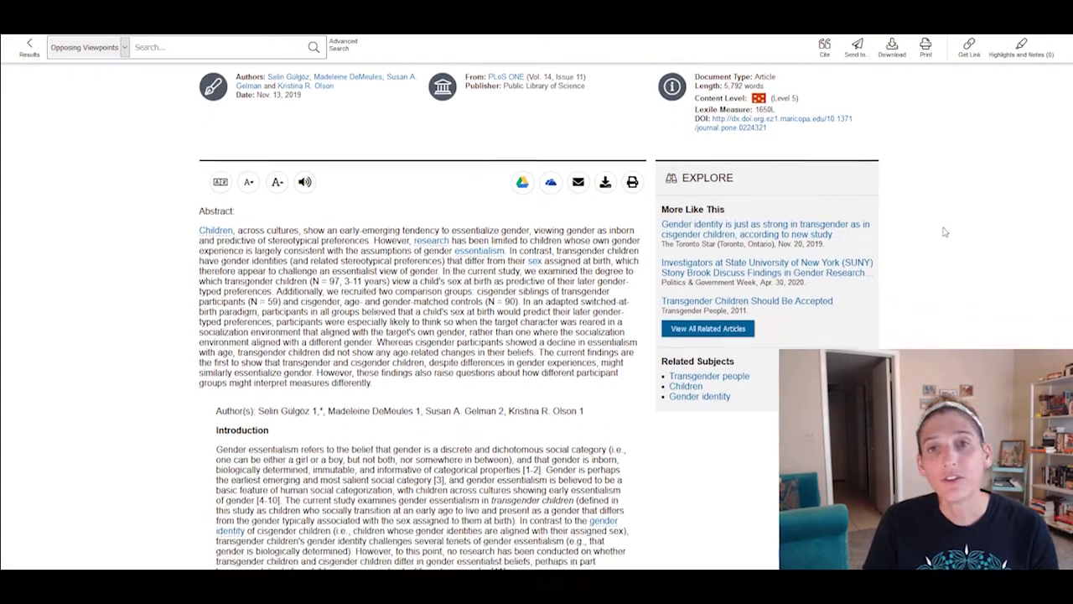
{"action": "scroll", "coordinate": [946, 235], "scroll_direction": "down", "scroll_amount": 2}
{"action": "scroll", "coordinate": [946, 240], "scroll_direction": "down", "scroll_amount": 1}
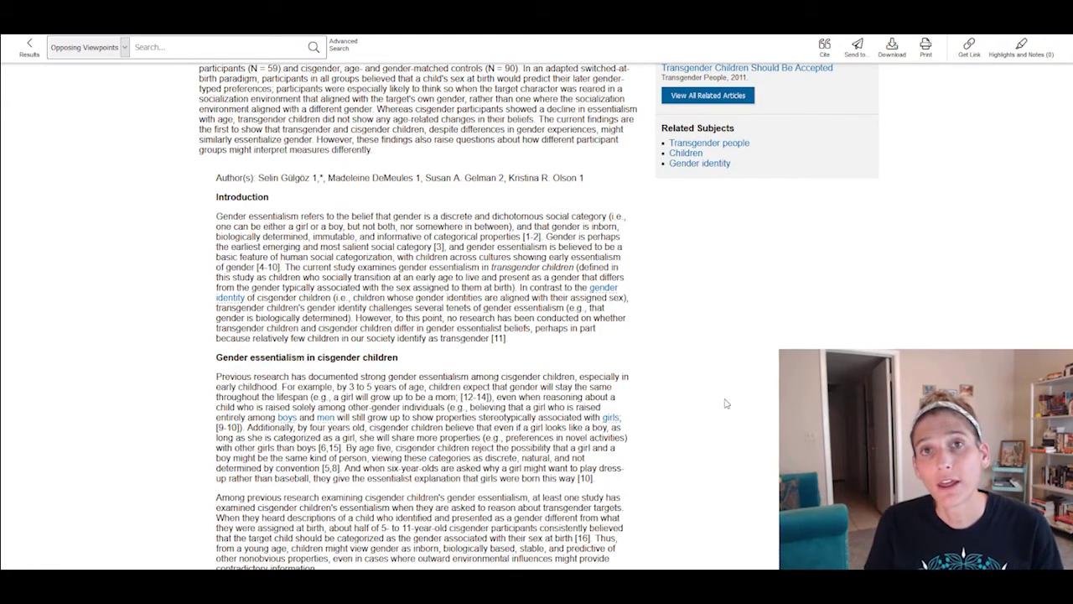
{"action": "scroll", "coordinate": [726, 403], "scroll_direction": "up", "scroll_amount": 2}
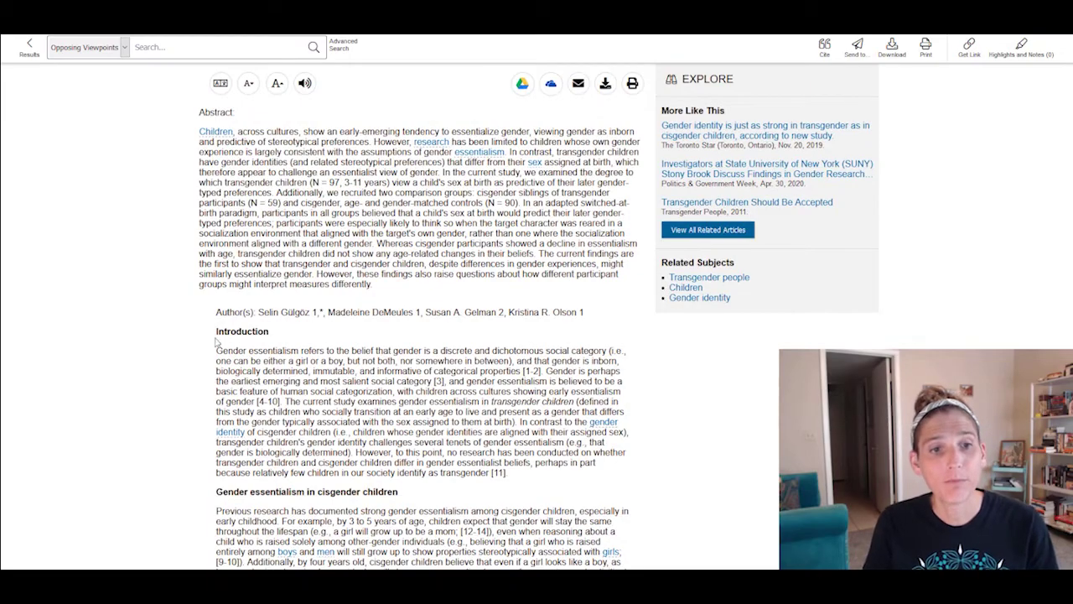
{"action": "left_click_drag", "start_coordinate": [216, 327], "coordinate": [519, 350]}
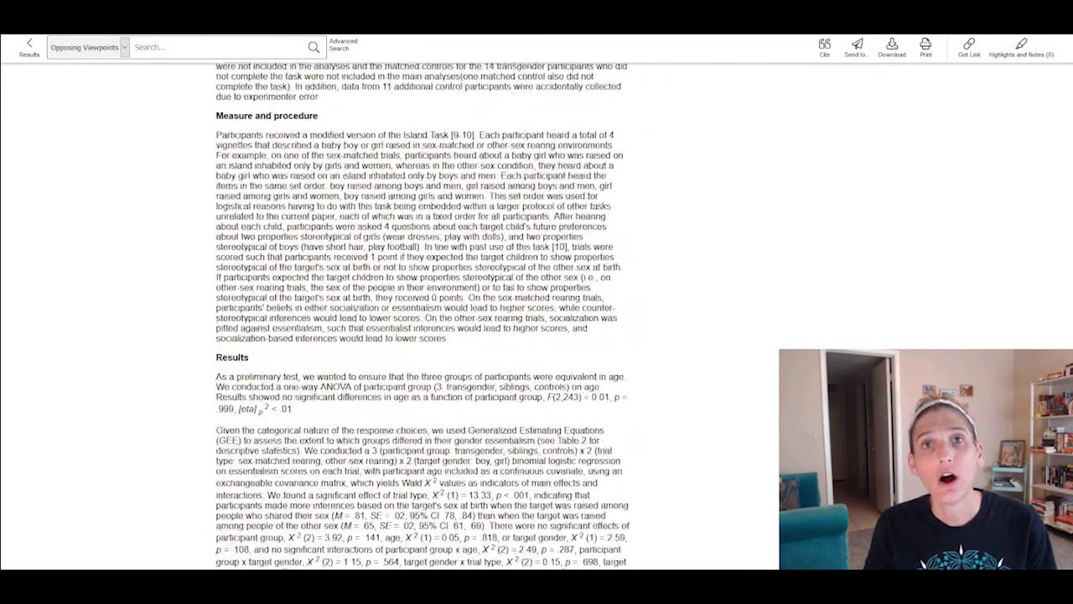
{"action": "scroll", "coordinate": [419, 311], "scroll_direction": "down", "scroll_amount": 15}
{"action": "scroll", "coordinate": [419, 311], "scroll_direction": "up", "scroll_amount": 5}
{"action": "scroll", "coordinate": [419, 310], "scroll_direction": "down", "scroll_amount": 1}
{"action": "scroll", "coordinate": [419, 311], "scroll_direction": "down", "scroll_amount": 2}
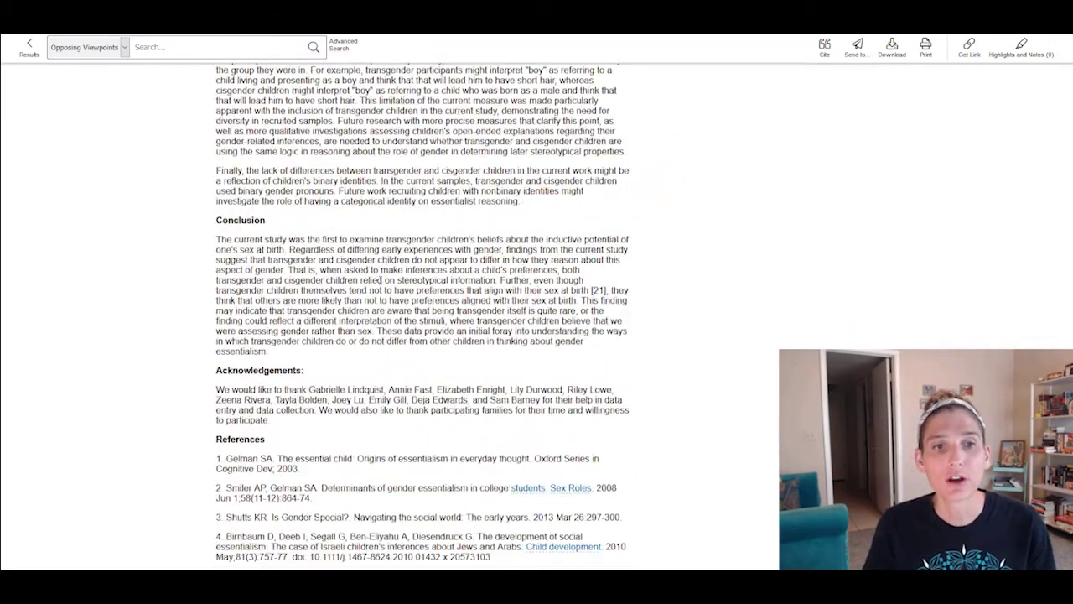
{"action": "double_click", "coordinate": [247, 220]}
{"action": "left_click", "coordinate": [719, 263]}
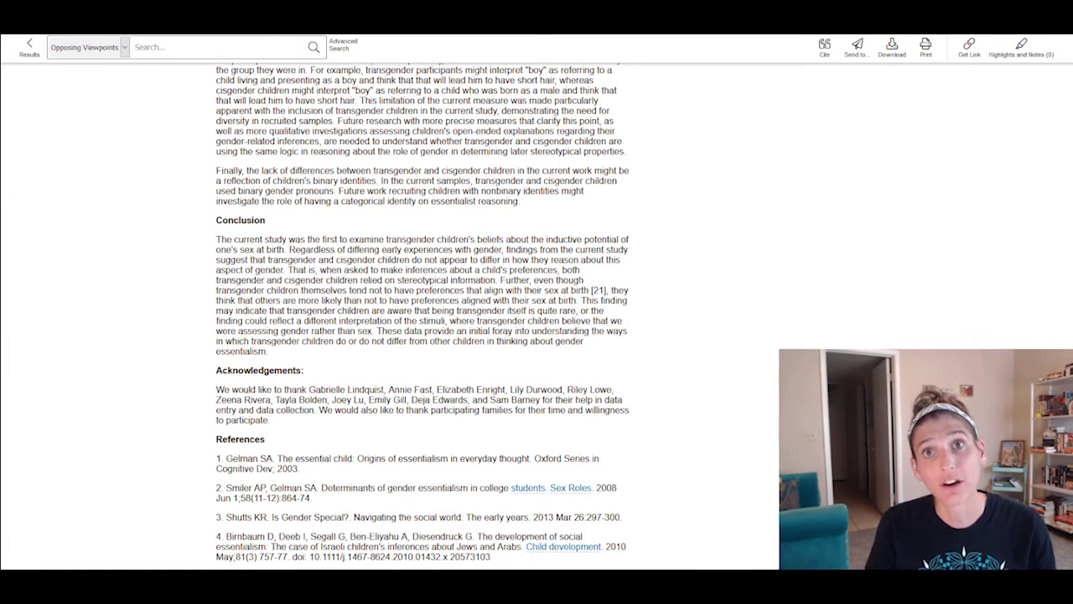
{"action": "scroll", "coordinate": [422, 317], "scroll_direction": "up", "scroll_amount": 6}
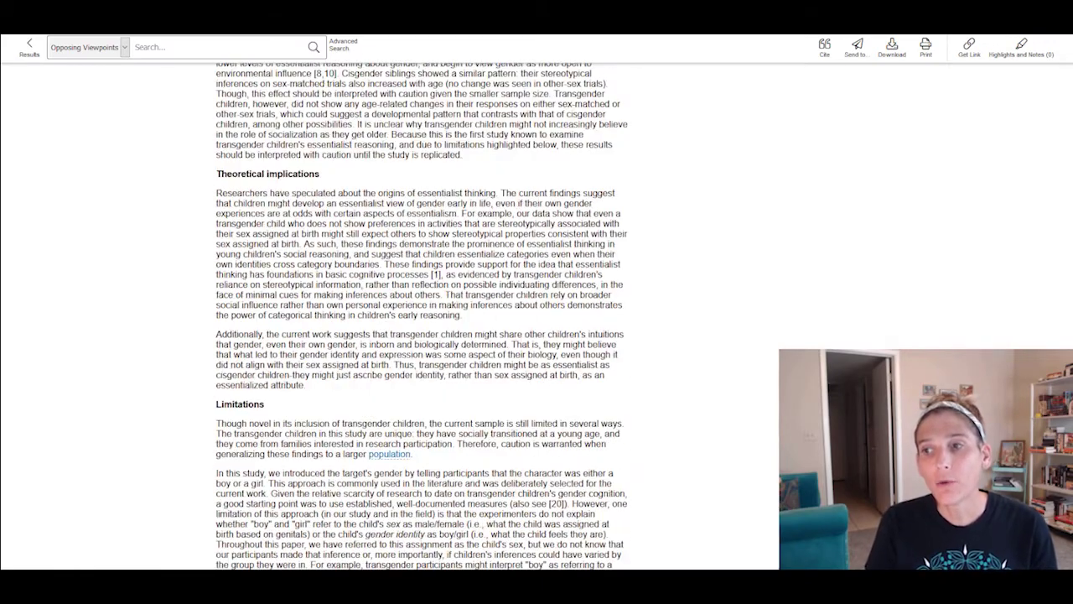
{"action": "scroll", "coordinate": [422, 316], "scroll_direction": "up", "scroll_amount": 5}
{"action": "scroll", "coordinate": [422, 316], "scroll_direction": "up", "scroll_amount": 5}
{"action": "scroll", "coordinate": [422, 316], "scroll_direction": "up", "scroll_amount": 5}
{"action": "scroll", "coordinate": [422, 316], "scroll_direction": "up", "scroll_amount": 5}
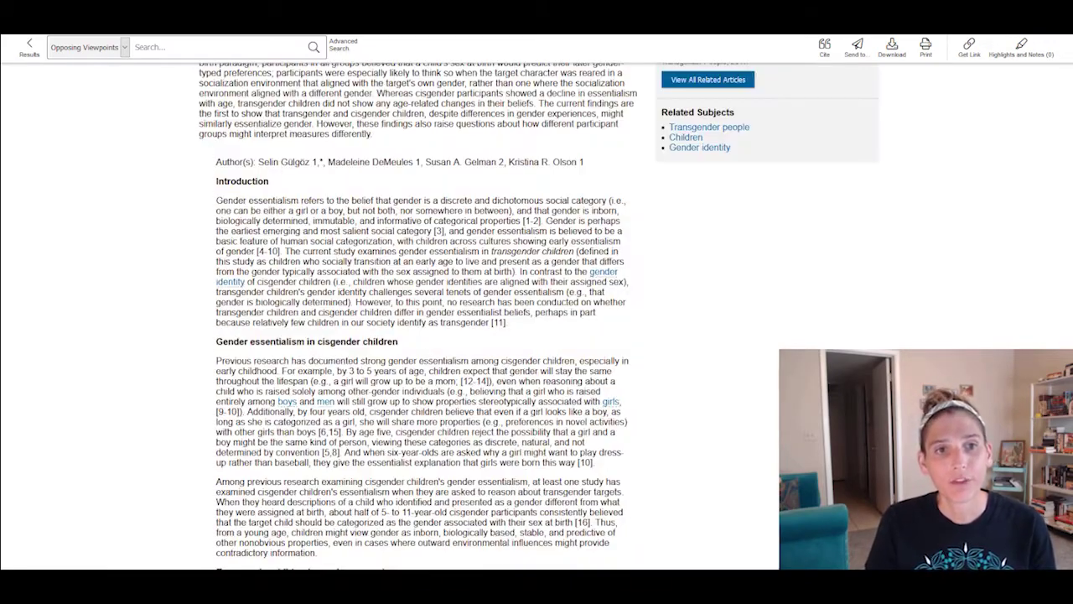
{"action": "double_click", "coordinate": [241, 181]}
{"action": "left_click", "coordinate": [447, 138]}
{"action": "scroll", "coordinate": [279, 224], "scroll_direction": "up", "scroll_amount": 3}
{"action": "scroll", "coordinate": [190, 138], "scroll_direction": "down", "scroll_amount": 1}
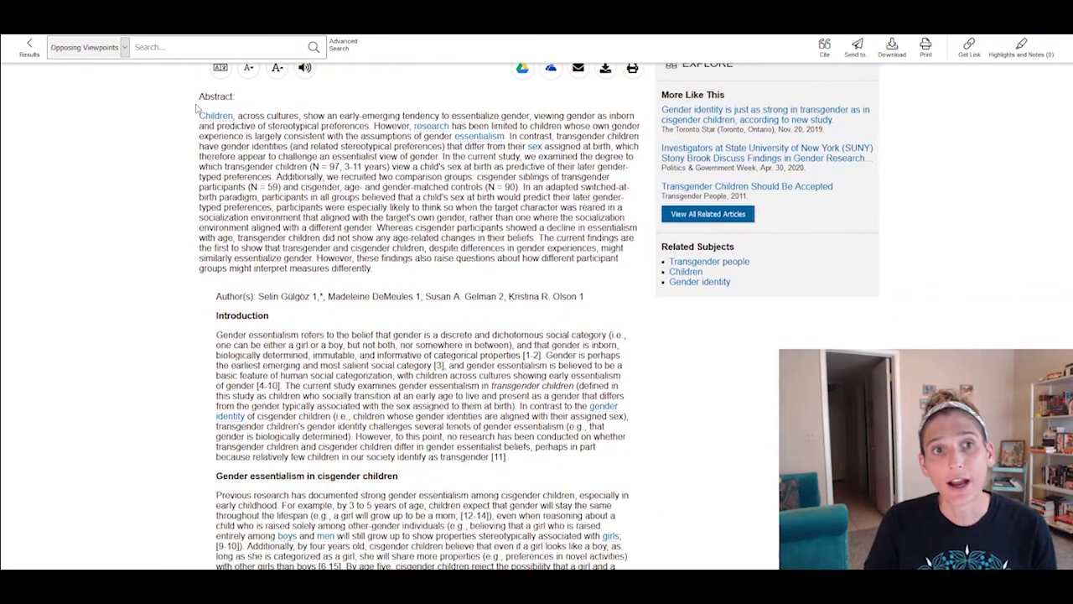
{"action": "left_click_drag", "start_coordinate": [199, 94], "coordinate": [462, 280]}
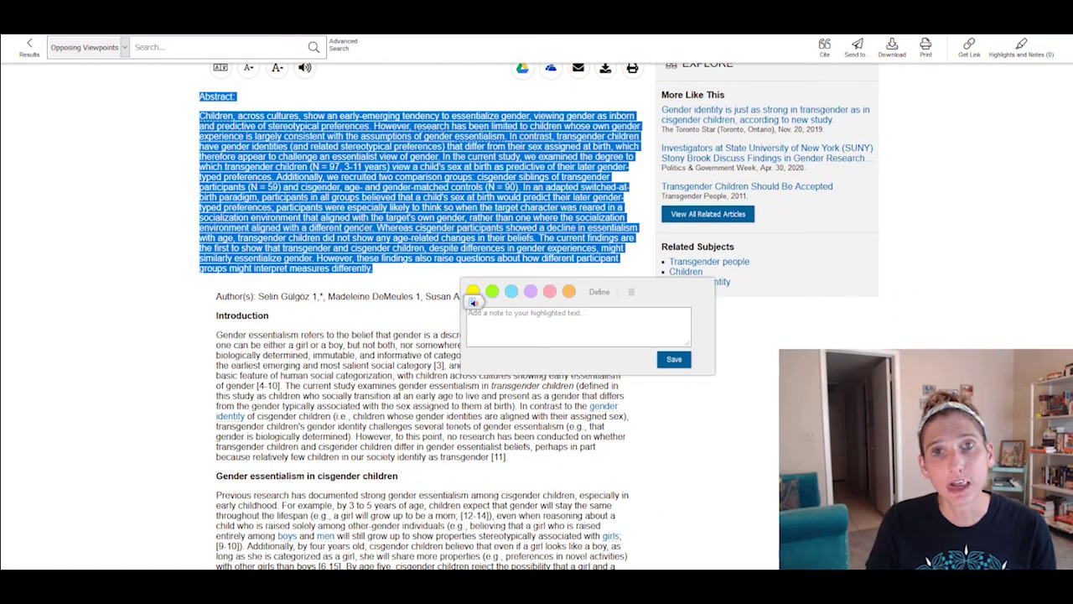
{"action": "left_click", "coordinate": [385, 248]}
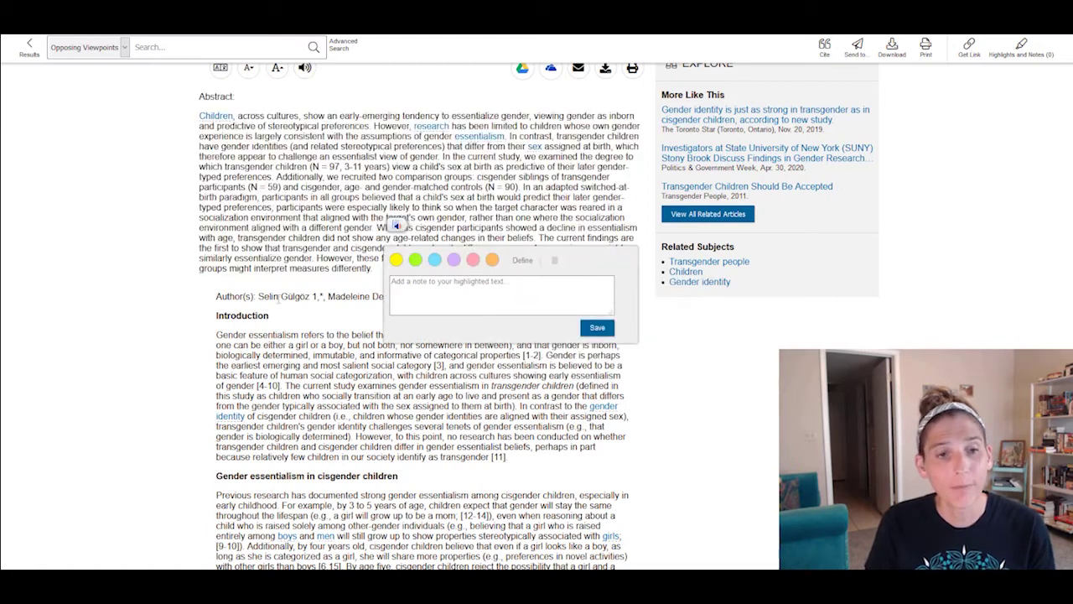
{"action": "left_click", "coordinate": [708, 372]}
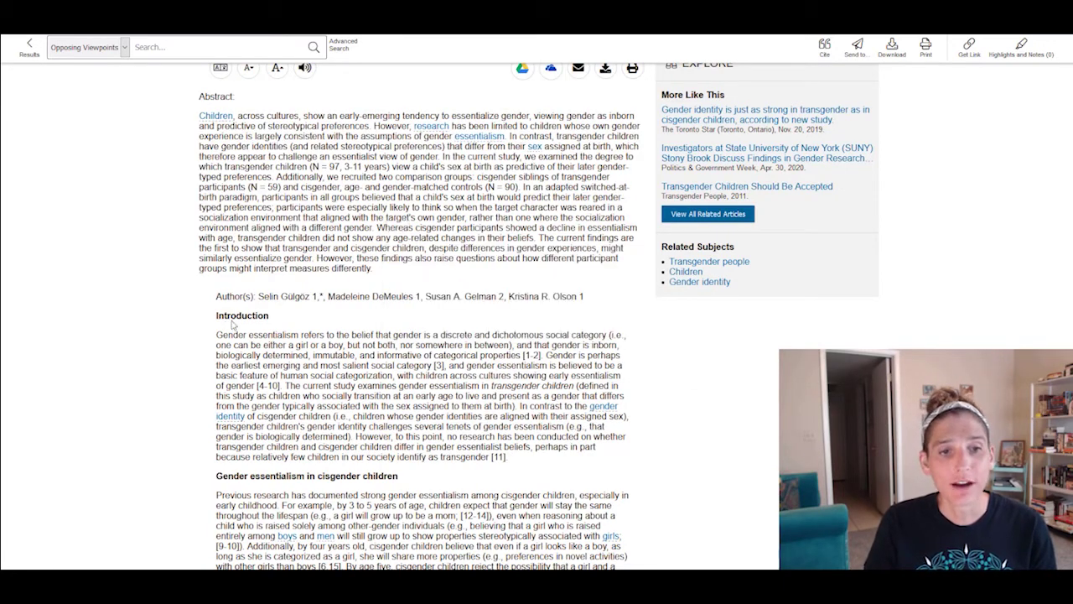
{"action": "scroll", "coordinate": [501, 415], "scroll_direction": "down", "scroll_amount": 1}
{"action": "scroll", "coordinate": [529, 303], "scroll_direction": "down", "scroll_amount": 2}
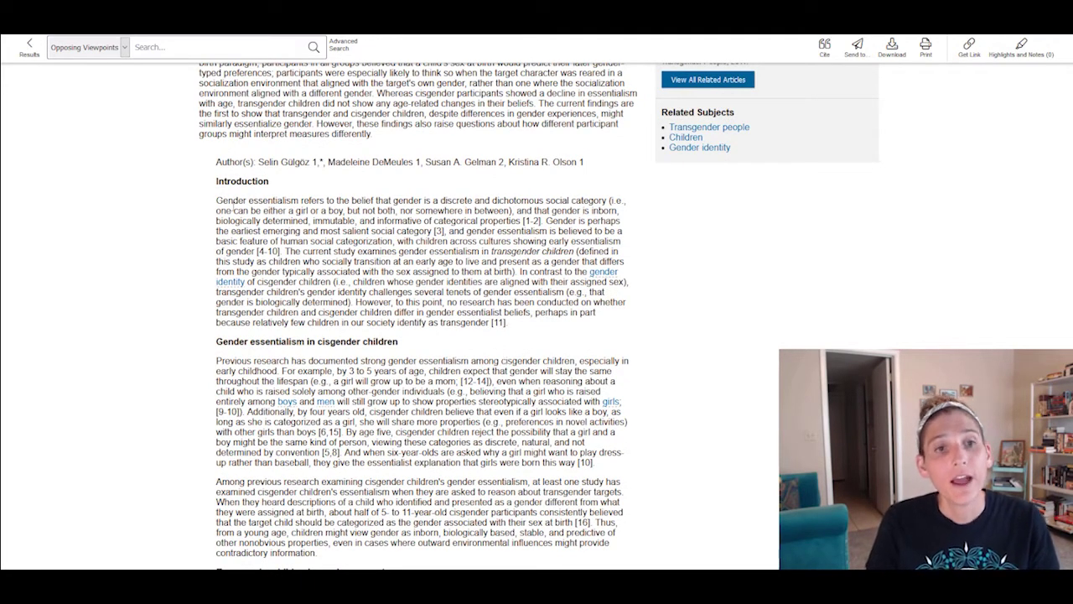
{"action": "left_click_drag", "start_coordinate": [239, 192], "coordinate": [508, 323]}
{"action": "scroll", "coordinate": [419, 318], "scroll_direction": "down", "scroll_amount": 10}
{"action": "left_click", "coordinate": [407, 319]}
{"action": "scroll", "coordinate": [408, 321], "scroll_direction": "down", "scroll_amount": 3}
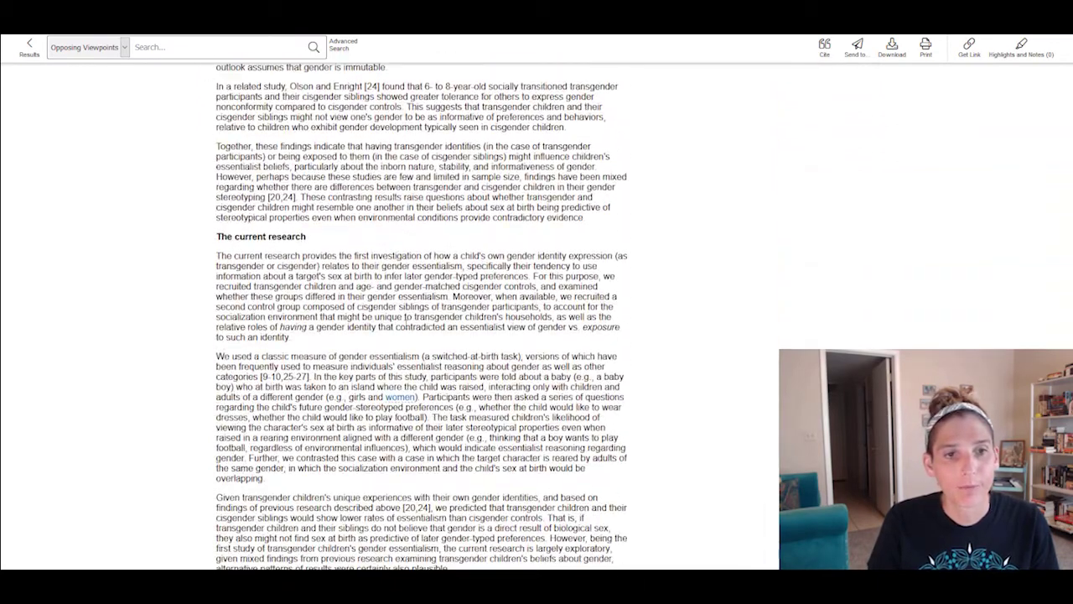
{"action": "left_click_drag", "start_coordinate": [216, 85], "coordinate": [503, 254]}
{"action": "scroll", "coordinate": [503, 254], "scroll_direction": "down", "scroll_amount": 2}
{"action": "scroll", "coordinate": [419, 319], "scroll_direction": "down", "scroll_amount": 3}
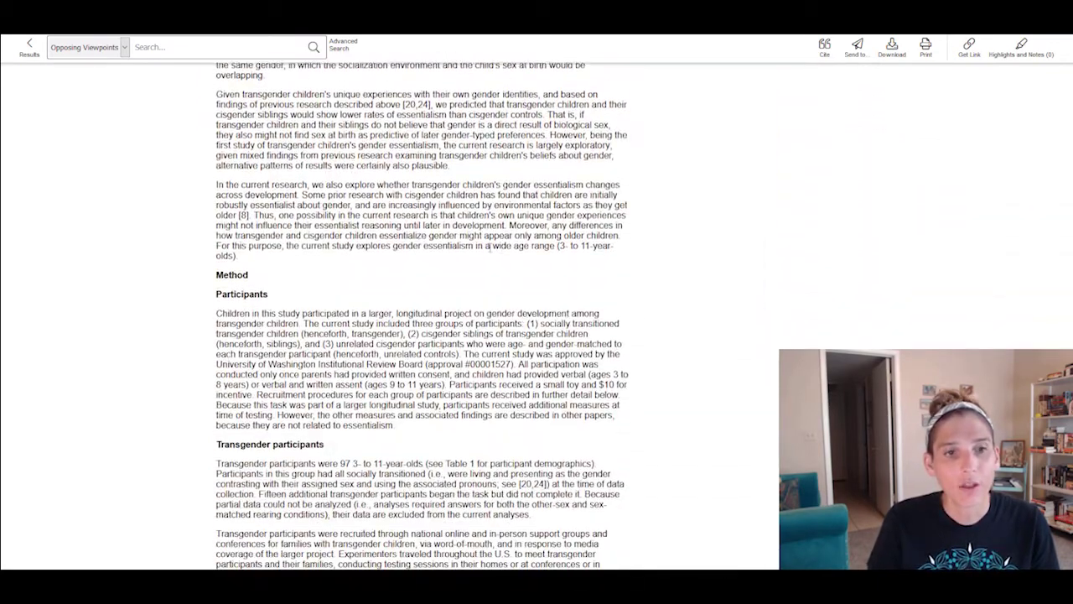
{"action": "left_click", "coordinate": [239, 250], "text": "shift"}
{"action": "scroll", "coordinate": [657, 275], "scroll_direction": "up", "scroll_amount": 1}
{"action": "scroll", "coordinate": [657, 275], "scroll_direction": "up", "scroll_amount": 3}
{"action": "scroll", "coordinate": [657, 275], "scroll_direction": "up", "scroll_amount": 2}
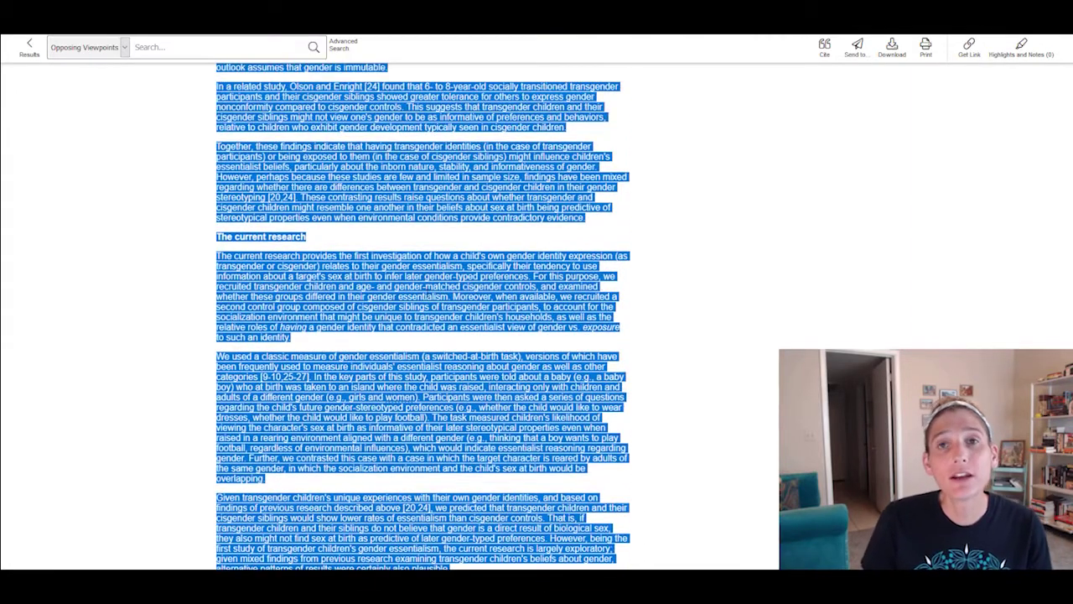
{"action": "scroll", "coordinate": [232, 362], "scroll_direction": "up", "scroll_amount": 2}
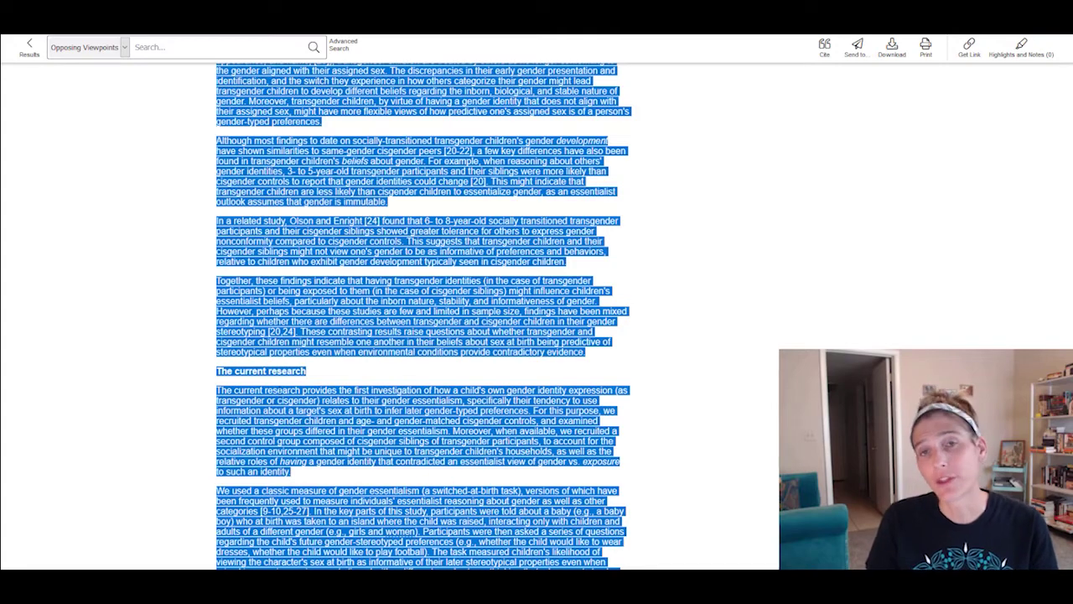
{"action": "scroll", "coordinate": [679, 324], "scroll_direction": "down", "scroll_amount": 2}
{"action": "scroll", "coordinate": [679, 325], "scroll_direction": "down", "scroll_amount": 4}
{"action": "scroll", "coordinate": [679, 324], "scroll_direction": "down", "scroll_amount": 4}
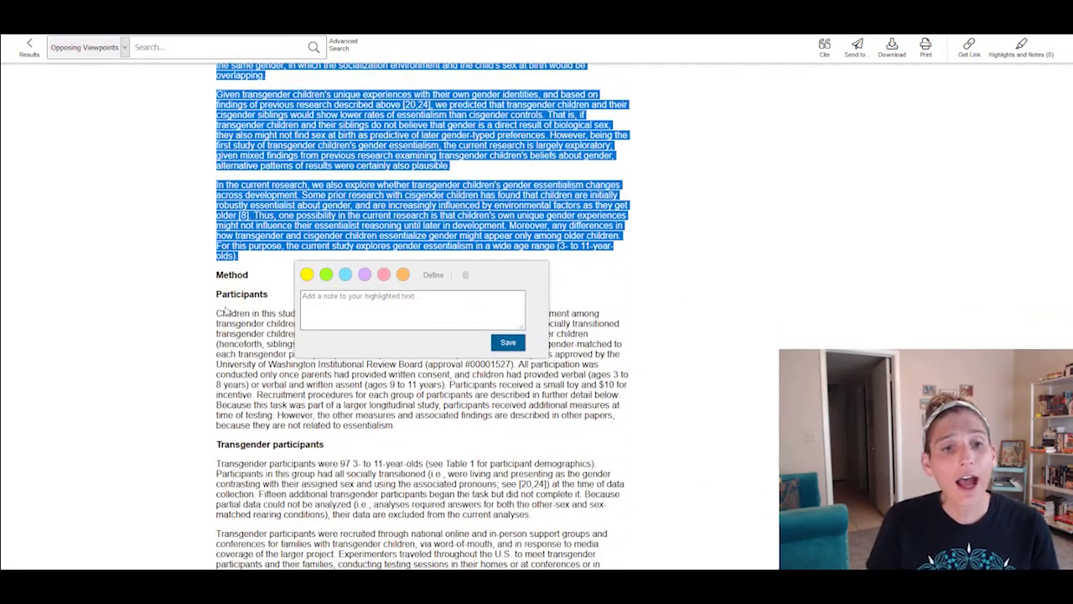
{"action": "left_click", "coordinate": [725, 299]}
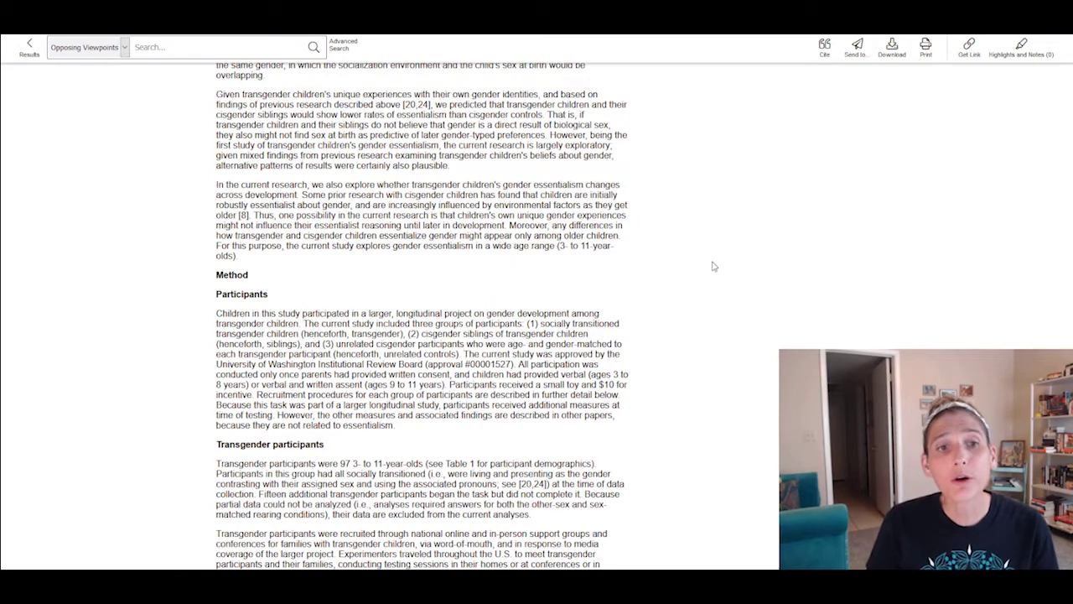
Scroll past Participants, Results and the Fig 1 caption to the Discussion heading.
{"action": "scroll", "coordinate": [726, 266], "scroll_direction": "down", "scroll_amount": 2}
{"action": "scroll", "coordinate": [729, 264], "scroll_direction": "down", "scroll_amount": 3}
{"action": "scroll", "coordinate": [746, 264], "scroll_direction": "down", "scroll_amount": 2}
{"action": "scroll", "coordinate": [752, 264], "scroll_direction": "down", "scroll_amount": 2}
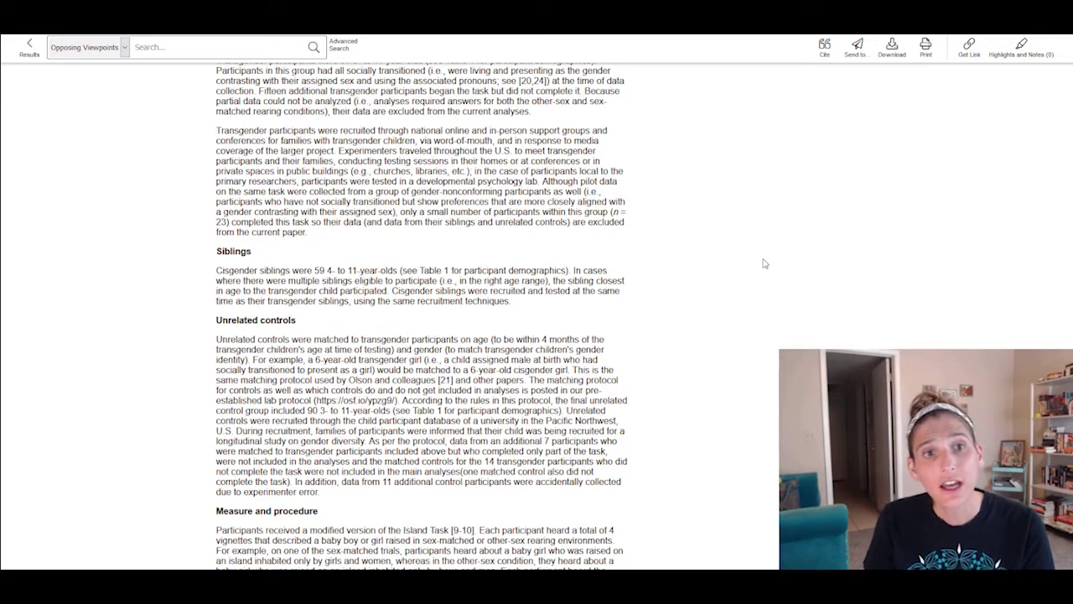
{"action": "scroll", "coordinate": [764, 263], "scroll_direction": "down", "scroll_amount": 2}
{"action": "scroll", "coordinate": [764, 263], "scroll_direction": "down", "scroll_amount": 2}
{"action": "scroll", "coordinate": [767, 260], "scroll_direction": "down", "scroll_amount": 4}
{"action": "scroll", "coordinate": [769, 257], "scroll_direction": "down", "scroll_amount": 5}
{"action": "scroll", "coordinate": [770, 258], "scroll_direction": "down", "scroll_amount": 1}
{"action": "scroll", "coordinate": [769, 257], "scroll_direction": "down", "scroll_amount": 3}
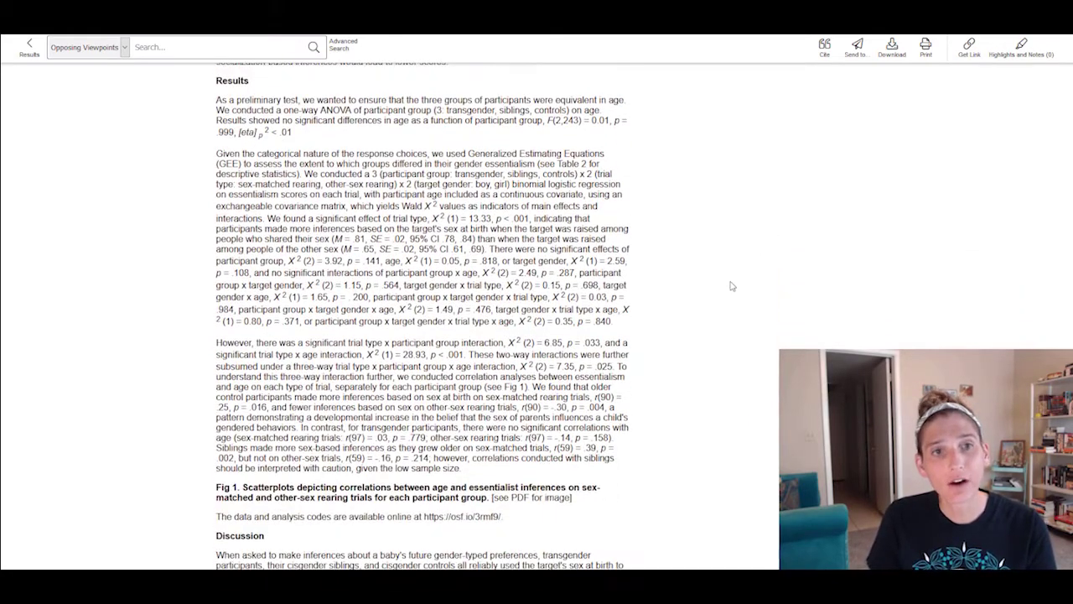
{"action": "scroll", "coordinate": [731, 286], "scroll_direction": "down", "scroll_amount": 3}
{"action": "scroll", "coordinate": [721, 287], "scroll_direction": "down", "scroll_amount": 5}
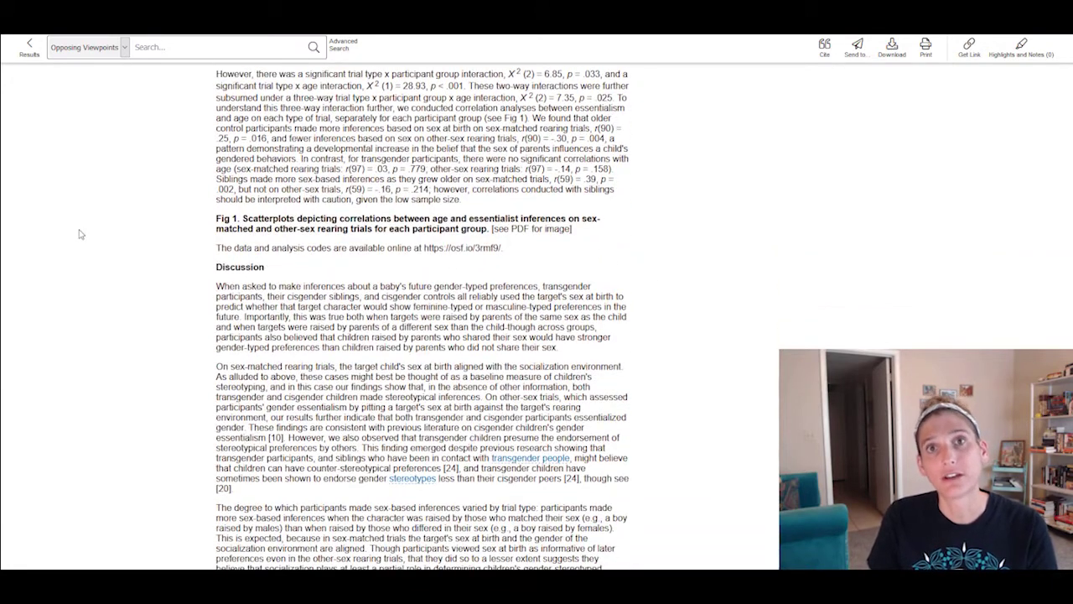
{"action": "scroll", "coordinate": [81, 264], "scroll_direction": "down", "scroll_amount": 1}
{"action": "scroll", "coordinate": [82, 264], "scroll_direction": "down", "scroll_amount": 2}
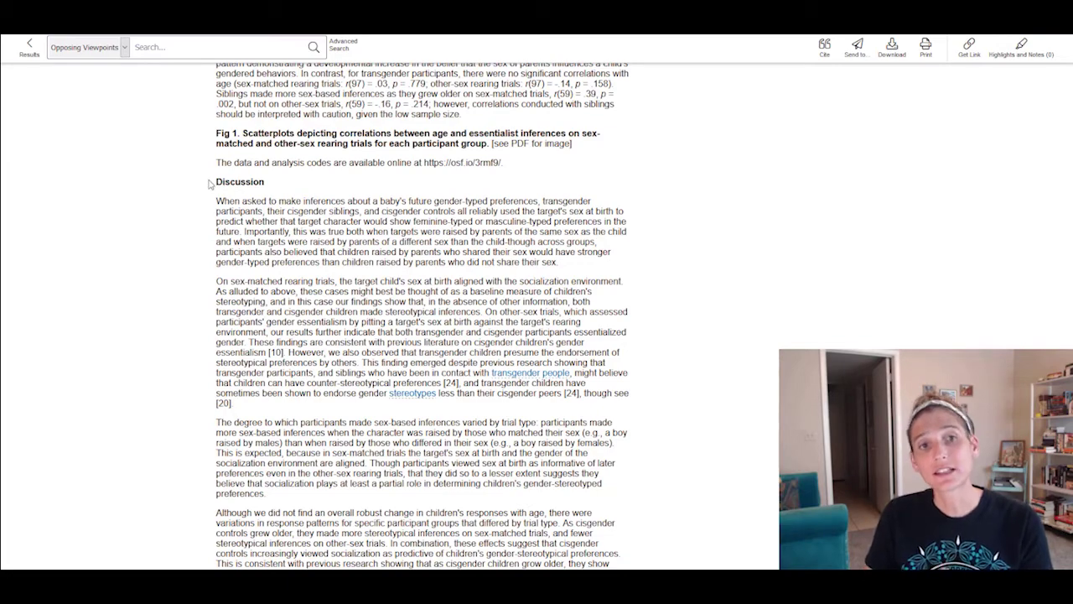
Drag-select from the Discussion heading through Theoretical implications, Limitations and Conclusion.
{"action": "left_click_drag", "start_coordinate": [211, 181], "coordinate": [478, 295]}
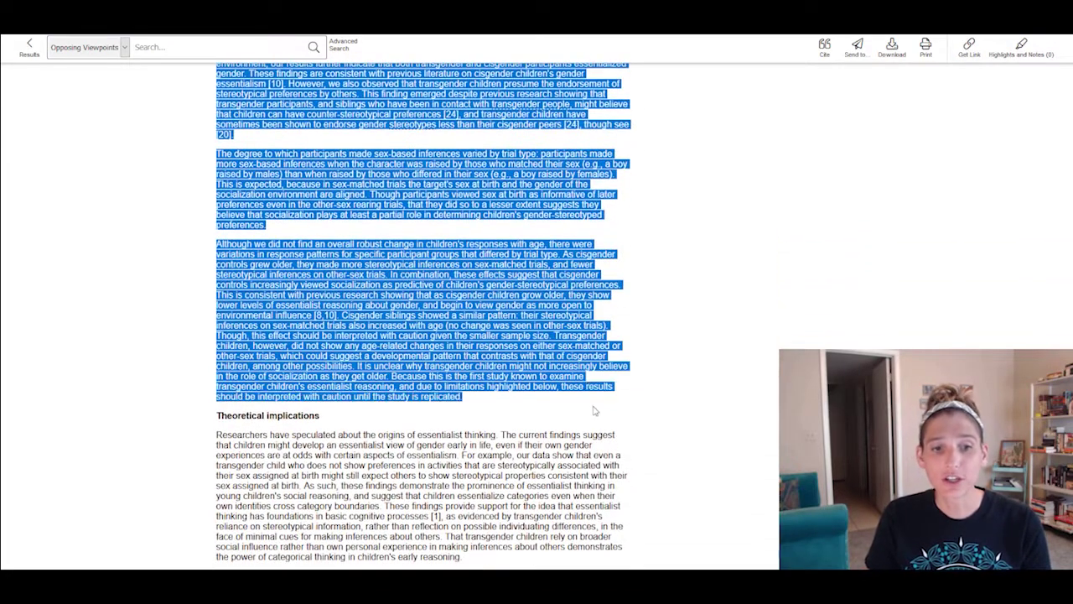
{"action": "left_click_drag", "start_coordinate": [594, 410], "coordinate": [611, 369]}
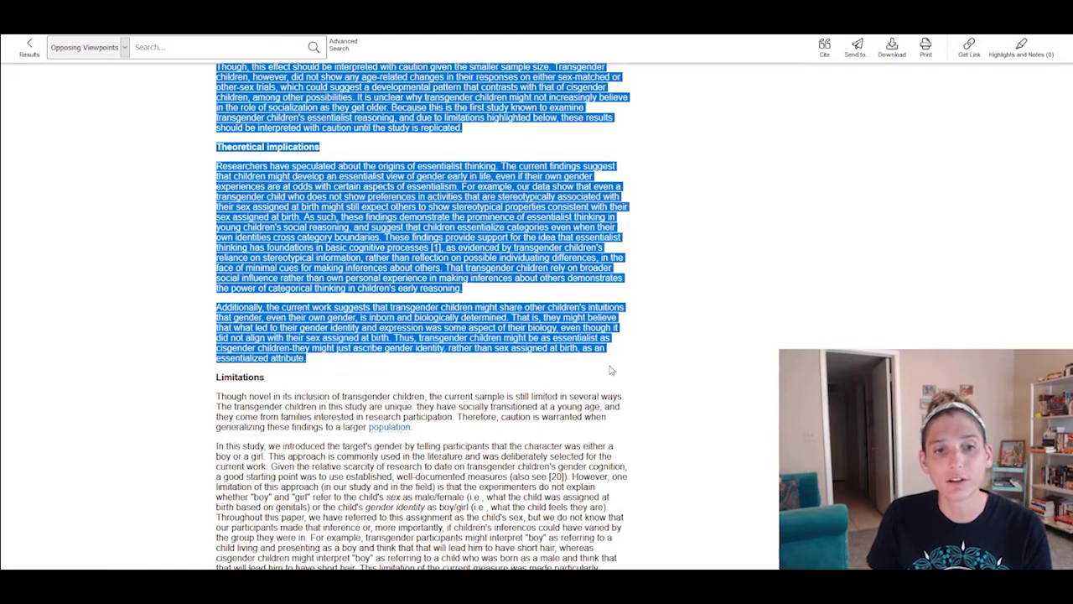
{"action": "scroll", "coordinate": [610, 369], "scroll_direction": "down", "scroll_amount": 2}
{"action": "scroll", "coordinate": [611, 369], "scroll_direction": "up", "scroll_amount": 4}
{"action": "scroll", "coordinate": [610, 370], "scroll_direction": "down", "scroll_amount": 6}
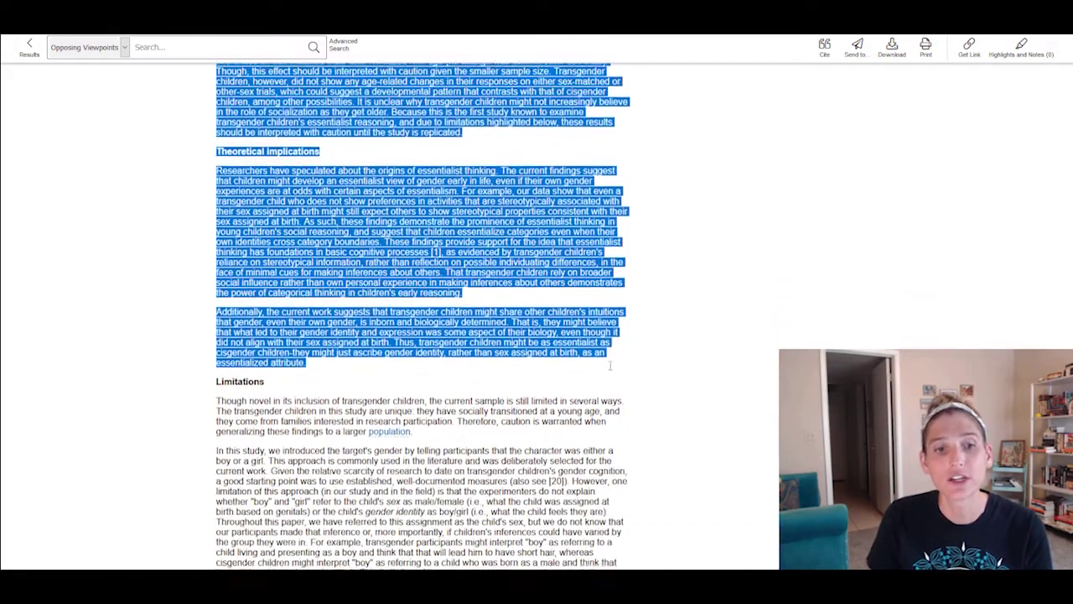
{"action": "left_click_drag", "start_coordinate": [610, 370], "coordinate": [621, 560]}
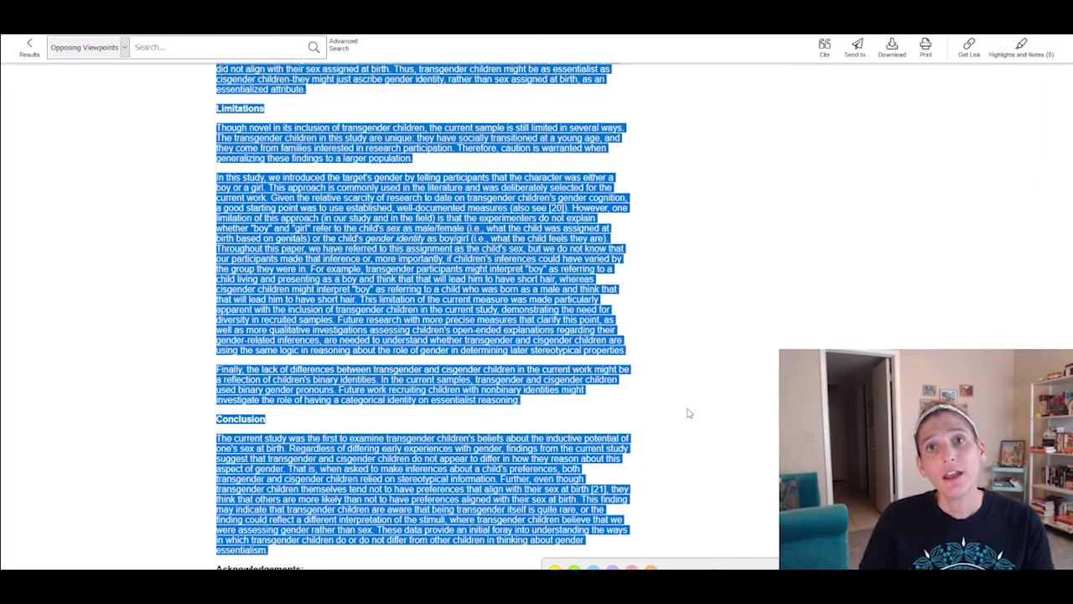
Clear the Discussion text selection and scroll back up through the article.
{"action": "left_click", "coordinate": [687, 412]}
{"action": "scroll", "coordinate": [679, 406], "scroll_direction": "up", "scroll_amount": 10}
{"action": "scroll", "coordinate": [672, 404], "scroll_direction": "up", "scroll_amount": 5}
{"action": "scroll", "coordinate": [671, 403], "scroll_direction": "up", "scroll_amount": 5}
{"action": "scroll", "coordinate": [672, 404], "scroll_direction": "up", "scroll_amount": 5}
{"action": "scroll", "coordinate": [672, 403], "scroll_direction": "up", "scroll_amount": 5}
{"action": "scroll", "coordinate": [672, 403], "scroll_direction": "up", "scroll_amount": 3}
{"action": "scroll", "coordinate": [602, 317], "scroll_direction": "down", "scroll_amount": 3}
{"action": "scroll", "coordinate": [545, 327], "scroll_direction": "down", "scroll_amount": 1}
Find 'health', then 'gender dysphoria' on the page (reference 23), and clear the search.
{"action": "key", "text": "ctrl+f"}
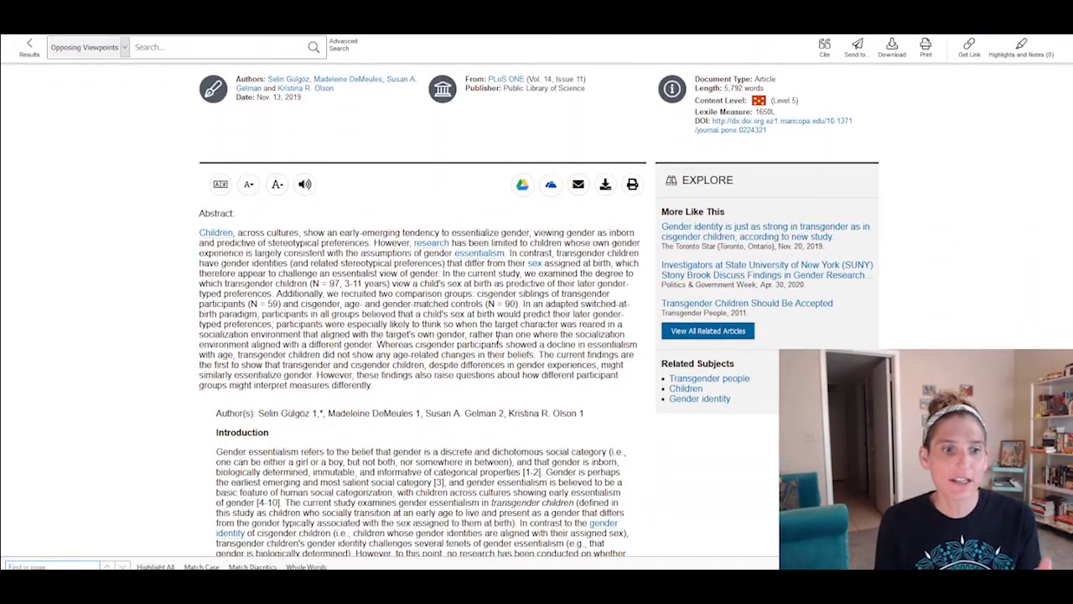
{"action": "type", "text": "hi"}
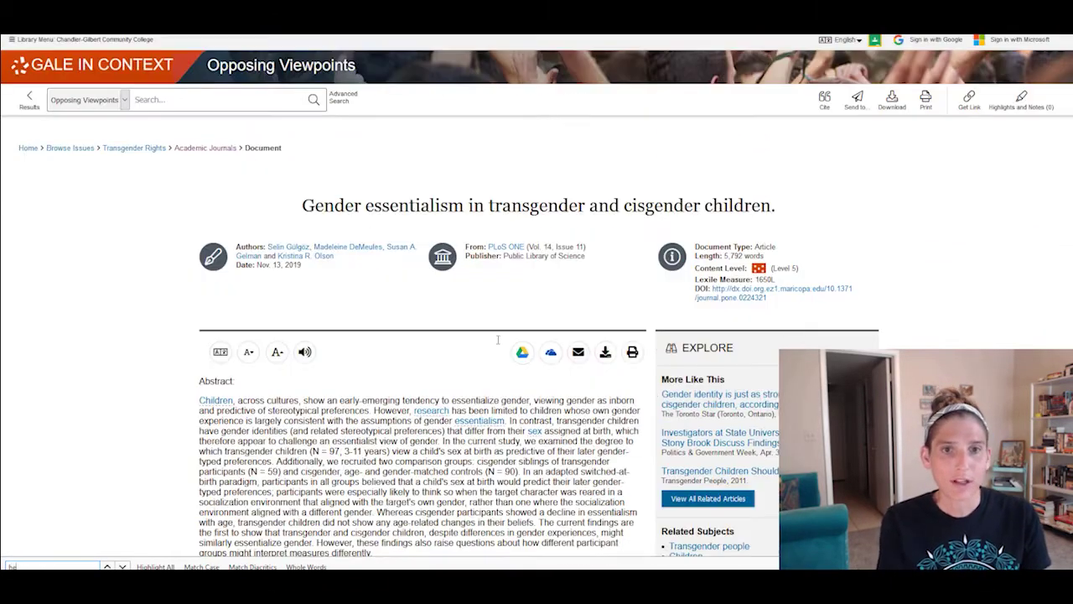
{"action": "type", "text": "ealth"}
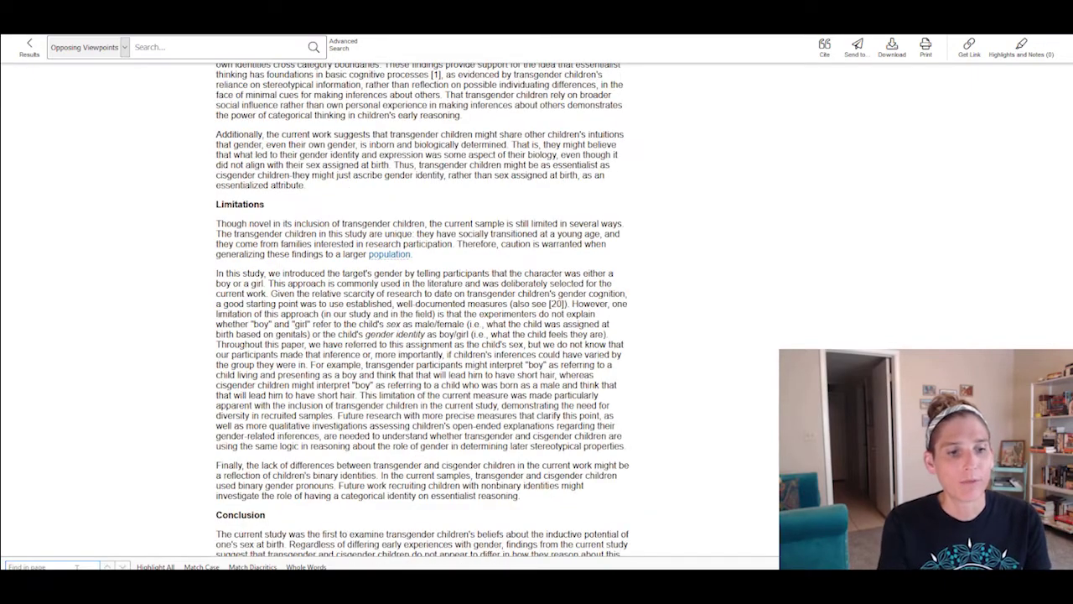
{"action": "type", "text": "gender dysphoria"}
{"action": "key", "text": "BackSpace"}
{"action": "key", "text": "BackSpace"}
{"action": "key", "text": "BackSpace"}
{"action": "key", "text": "BackSpace"}
{"action": "key", "text": "BackSpace"}
{"action": "key", "text": "BackSpace"}
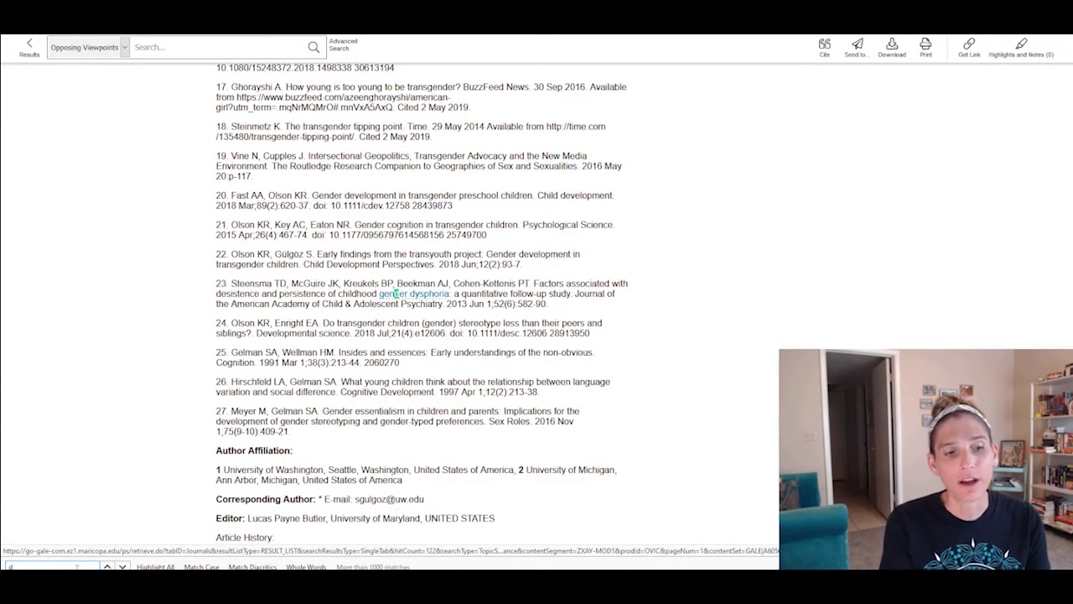
{"action": "type", "text": "ysphori"}
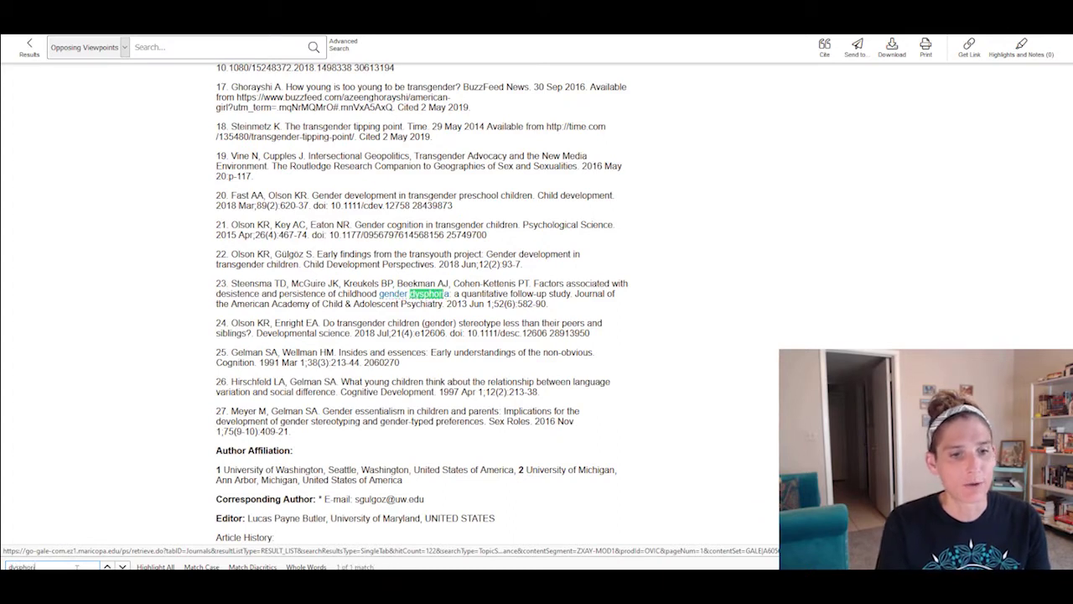
{"action": "type", "text": "a"}
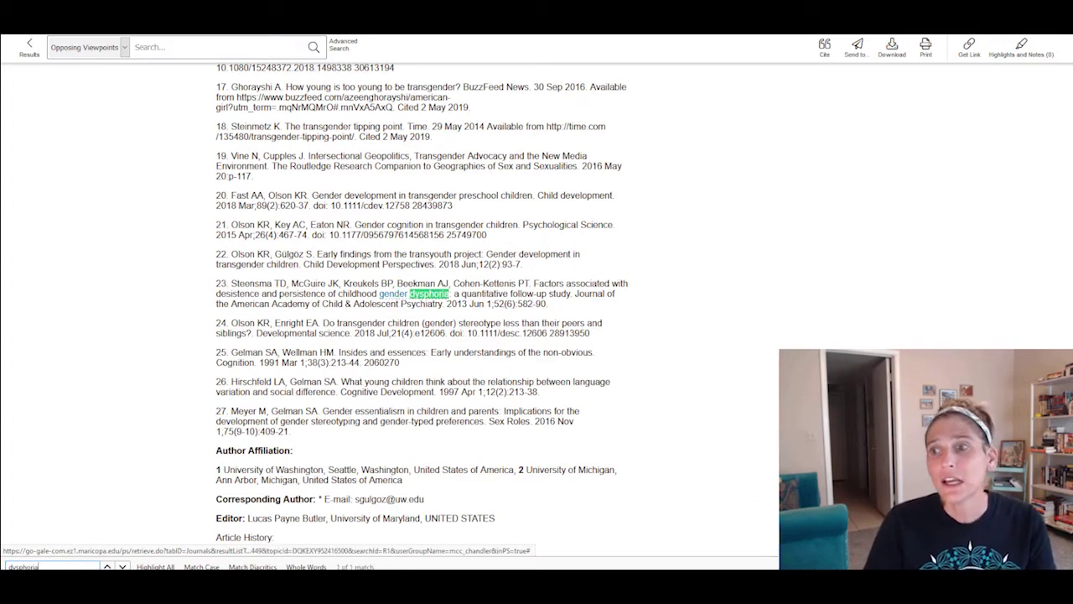
{"action": "double_click", "coordinate": [69, 566]}
{"action": "key", "text": "BackSpace"}
{"action": "scroll", "coordinate": [1021, 215], "scroll_direction": "up", "scroll_amount": 2}
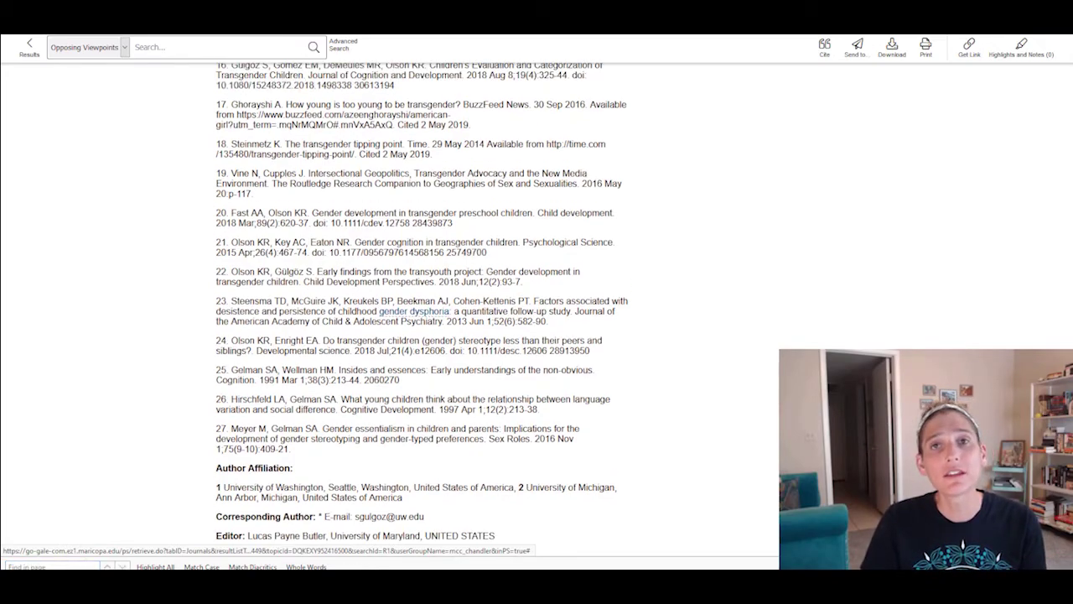
{"action": "scroll", "coordinate": [1021, 215], "scroll_direction": "up", "scroll_amount": 15}
{"action": "scroll", "coordinate": [1021, 215], "scroll_direction": "up", "scroll_amount": 5}
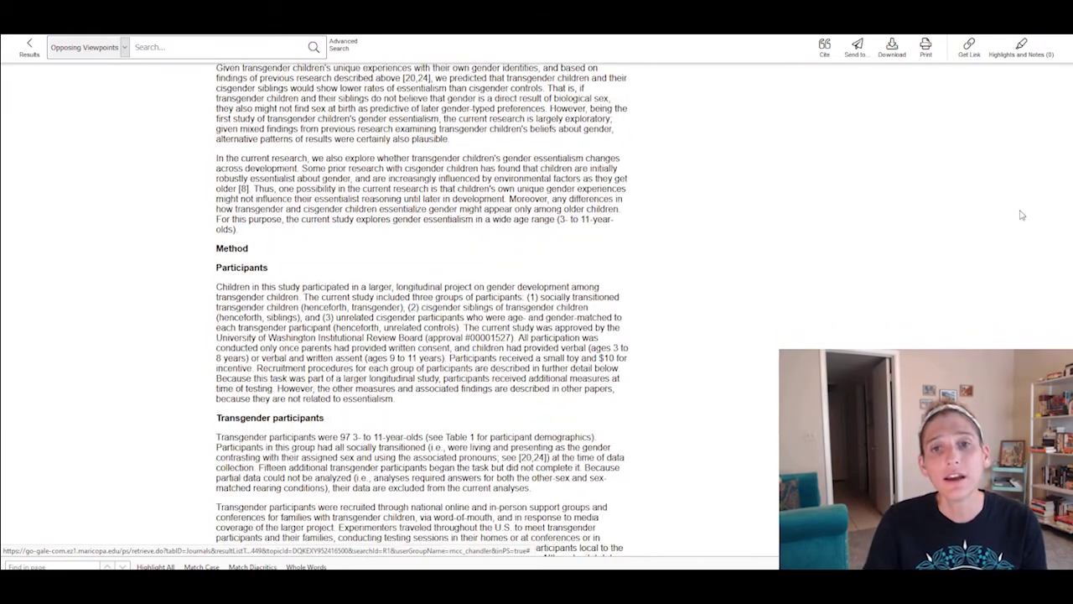
{"action": "scroll", "coordinate": [1019, 214], "scroll_direction": "up", "scroll_amount": 1}
{"action": "scroll", "coordinate": [1024, 192], "scroll_direction": "up", "scroll_amount": 1}
{"action": "scroll", "coordinate": [1028, 151], "scroll_direction": "up", "scroll_amount": 5}
{"action": "scroll", "coordinate": [1028, 113], "scroll_direction": "up", "scroll_amount": 3}
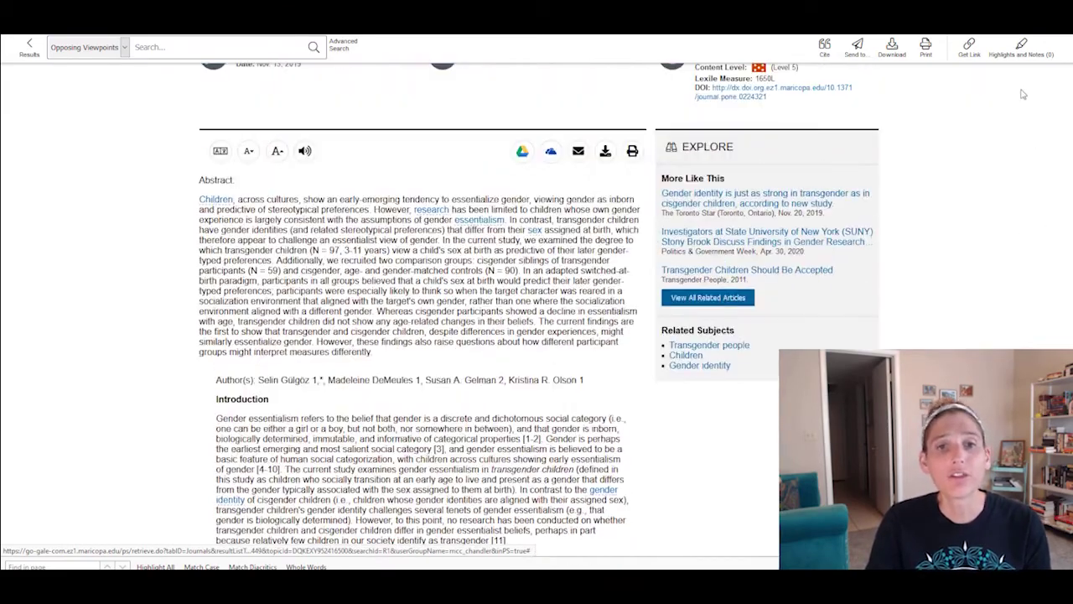
{"action": "scroll", "coordinate": [1028, 112], "scroll_direction": "up", "scroll_amount": 2}
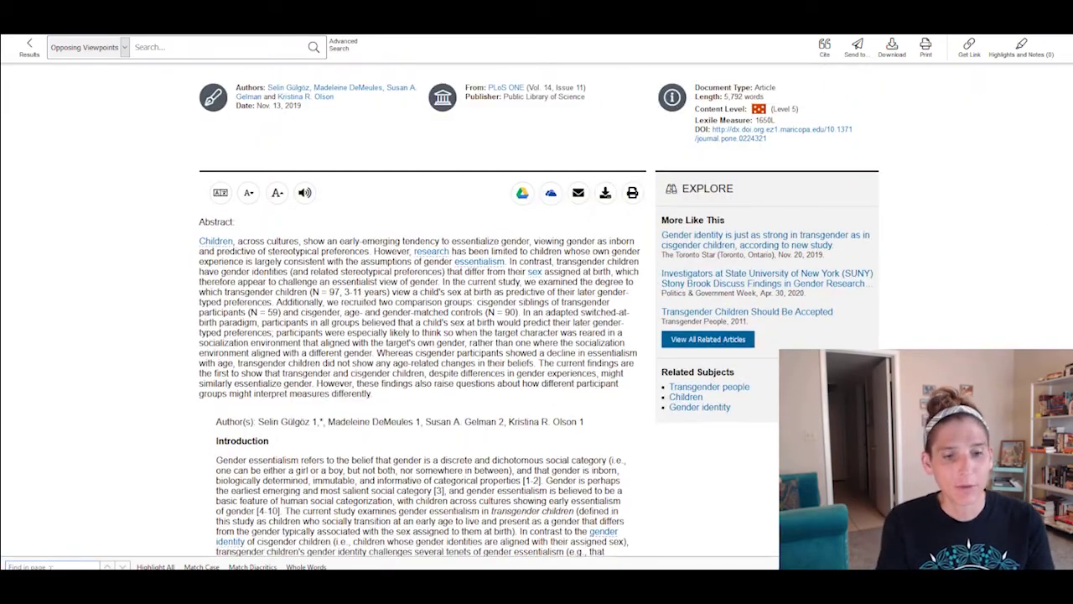
{"action": "type", "text": "medica"}
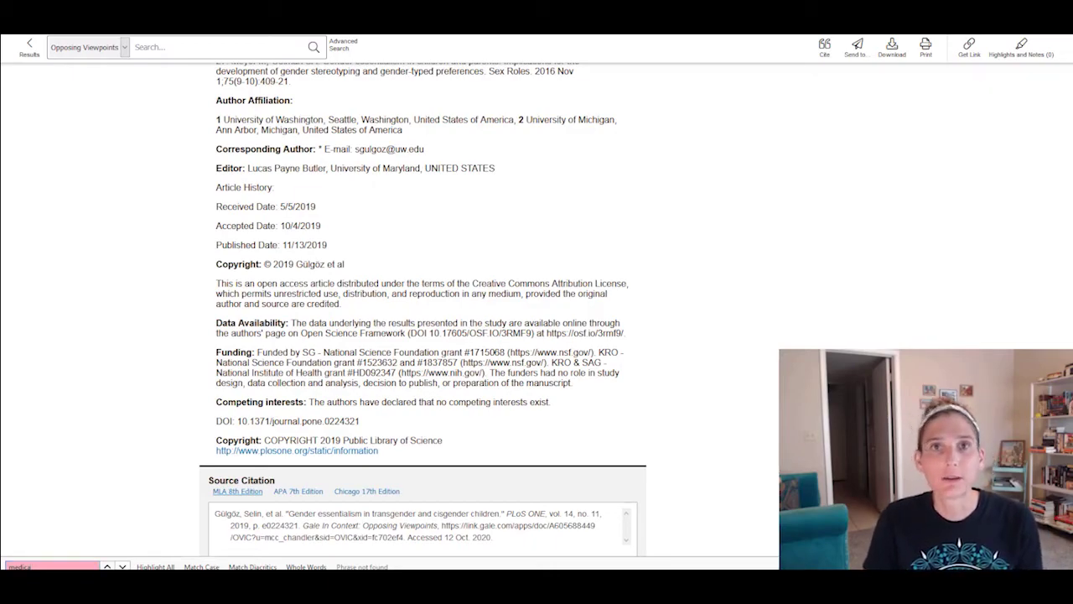
{"action": "scroll", "coordinate": [419, 335], "scroll_direction": "up", "scroll_amount": 15}
{"action": "scroll", "coordinate": [419, 336], "scroll_direction": "up", "scroll_amount": 10}
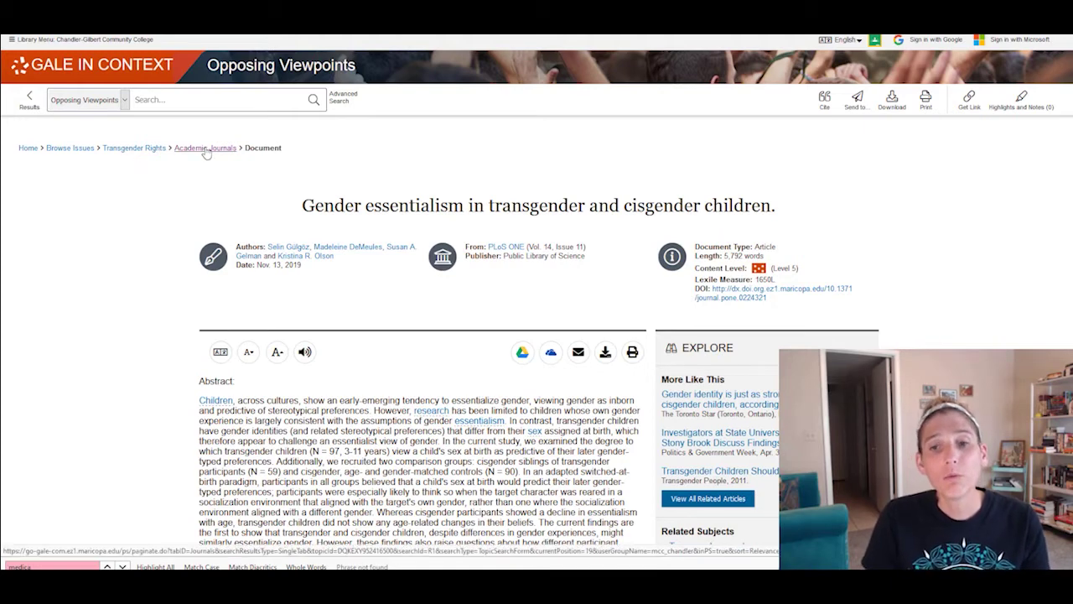
{"action": "scroll", "coordinate": [547, 401], "scroll_direction": "down", "scroll_amount": 3}
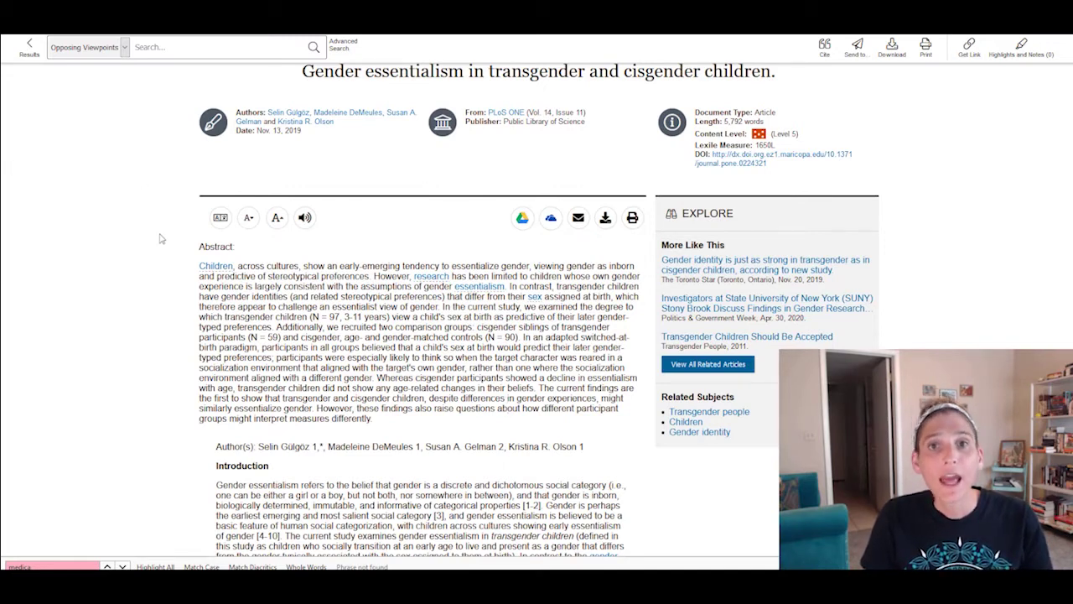
{"action": "scroll", "coordinate": [160, 221], "scroll_direction": "up", "scroll_amount": 2}
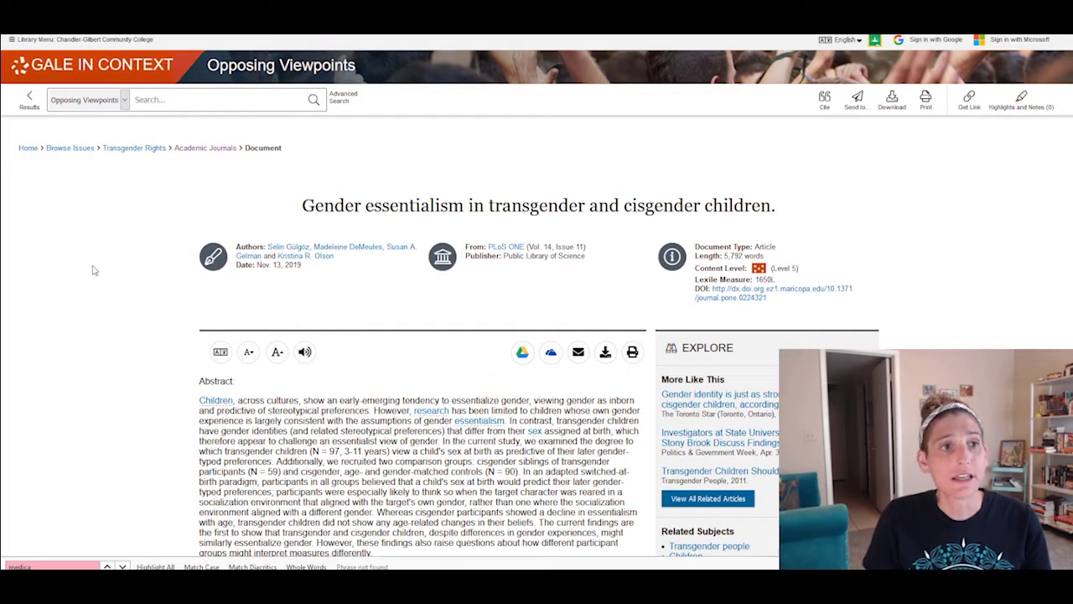
Return to the Academic Journals results and open the Transgender Rights topic page.
{"action": "left_click", "coordinate": [31, 99]}
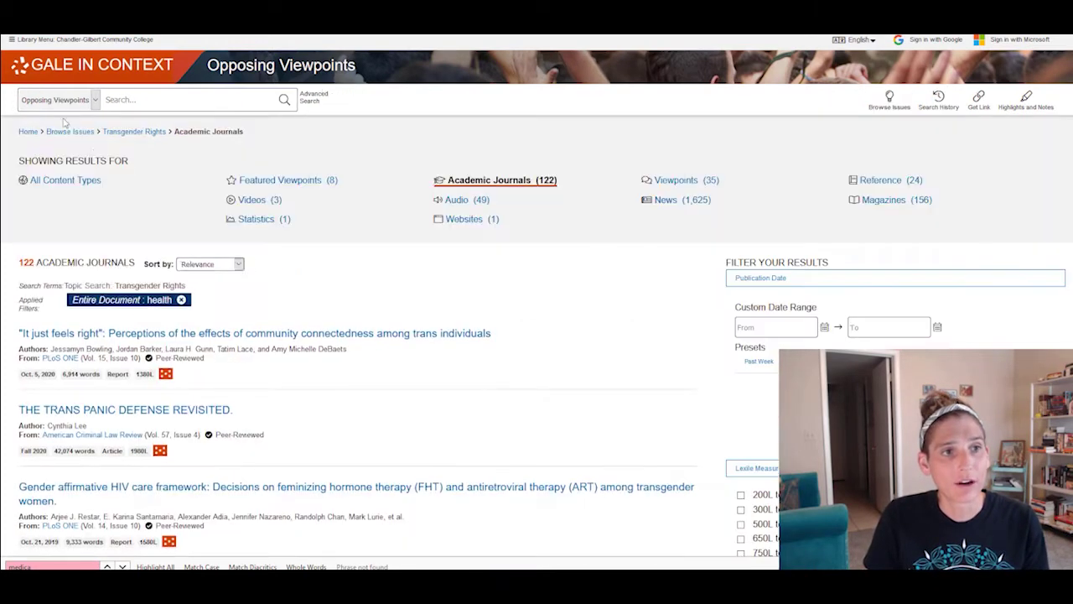
{"action": "left_click", "coordinate": [122, 133]}
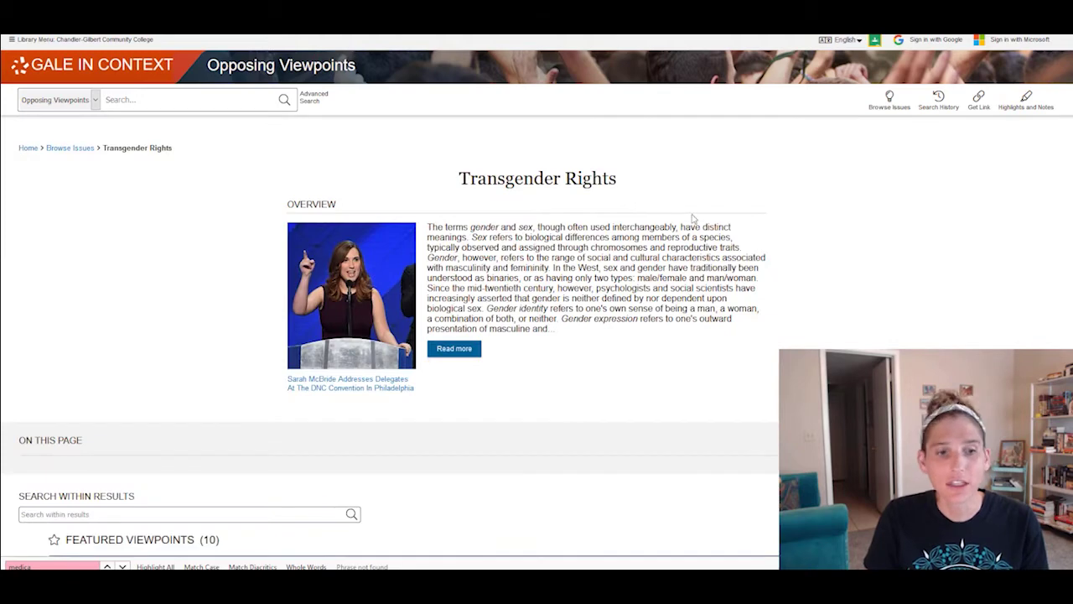
{"action": "scroll", "coordinate": [694, 220], "scroll_direction": "down", "scroll_amount": 3}
{"action": "scroll", "coordinate": [587, 226], "scroll_direction": "down", "scroll_amount": 2}
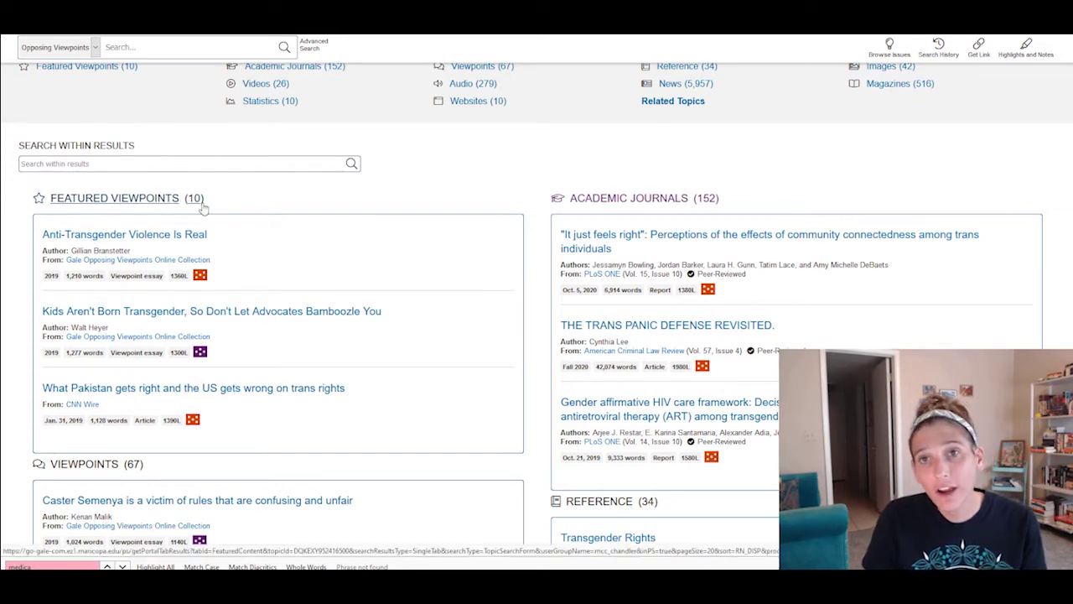
Briefly view Anti-Transgender Violence Is Real, then filter to the 10 Featured Viewpoints.
{"action": "left_click", "coordinate": [105, 234]}
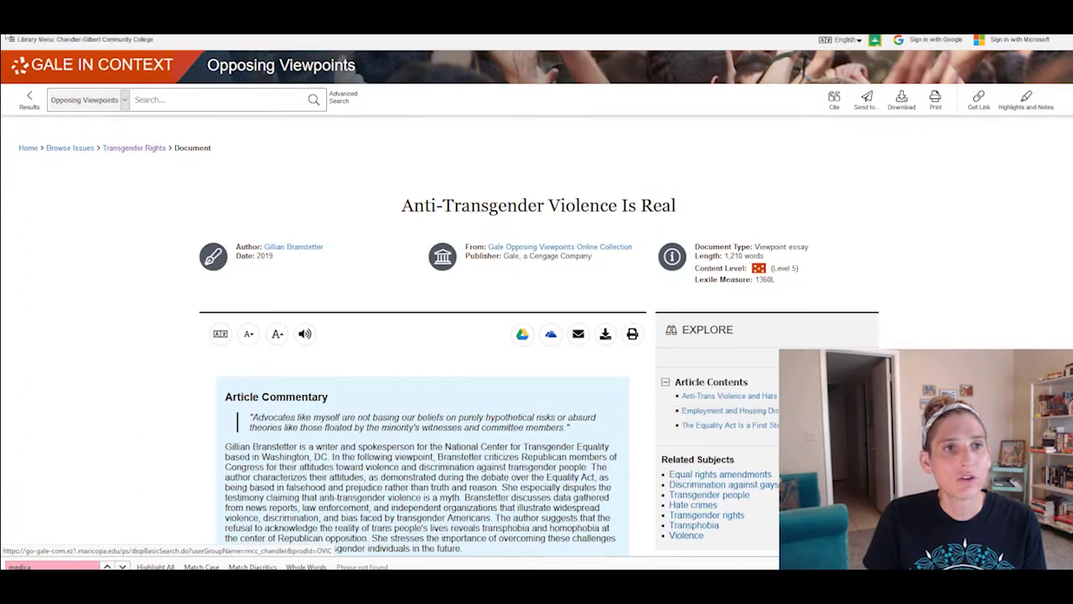
{"action": "left_click", "coordinate": [29, 97]}
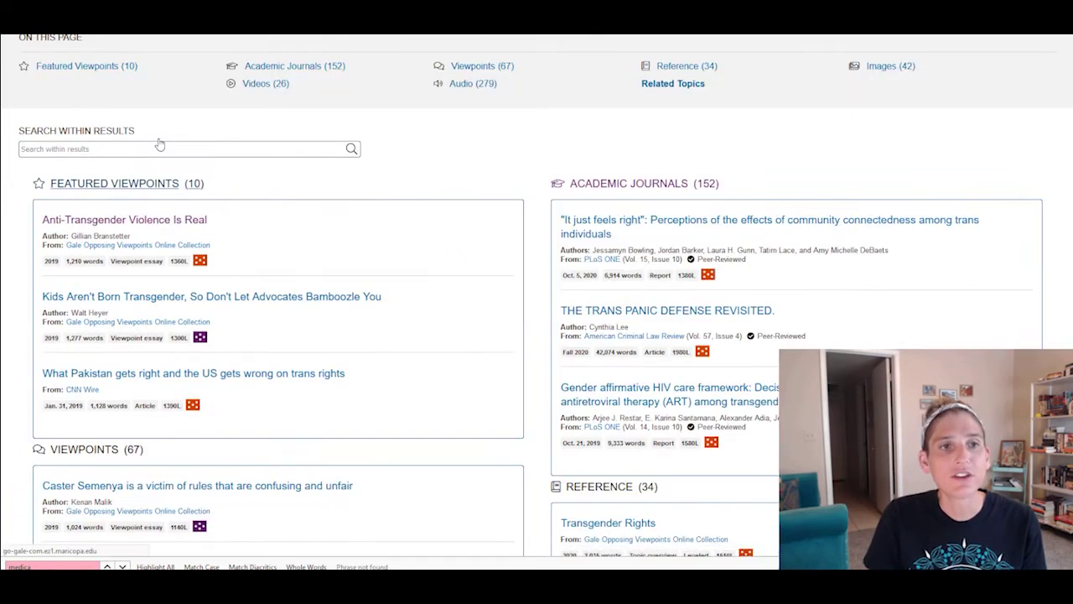
{"action": "left_click", "coordinate": [114, 185]}
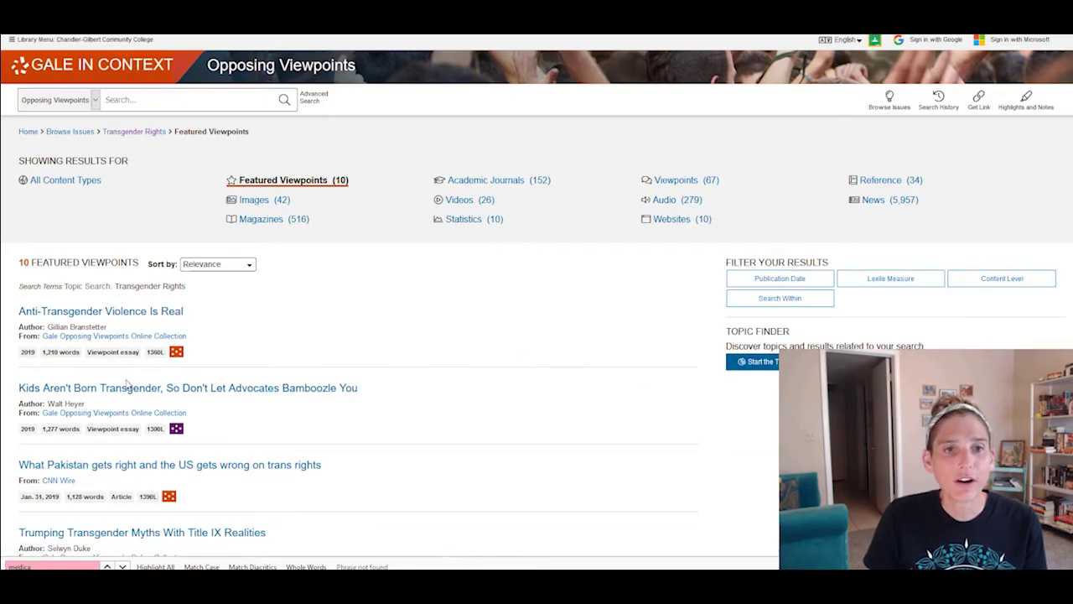
{"action": "mouse_move", "coordinate": [176, 351]}
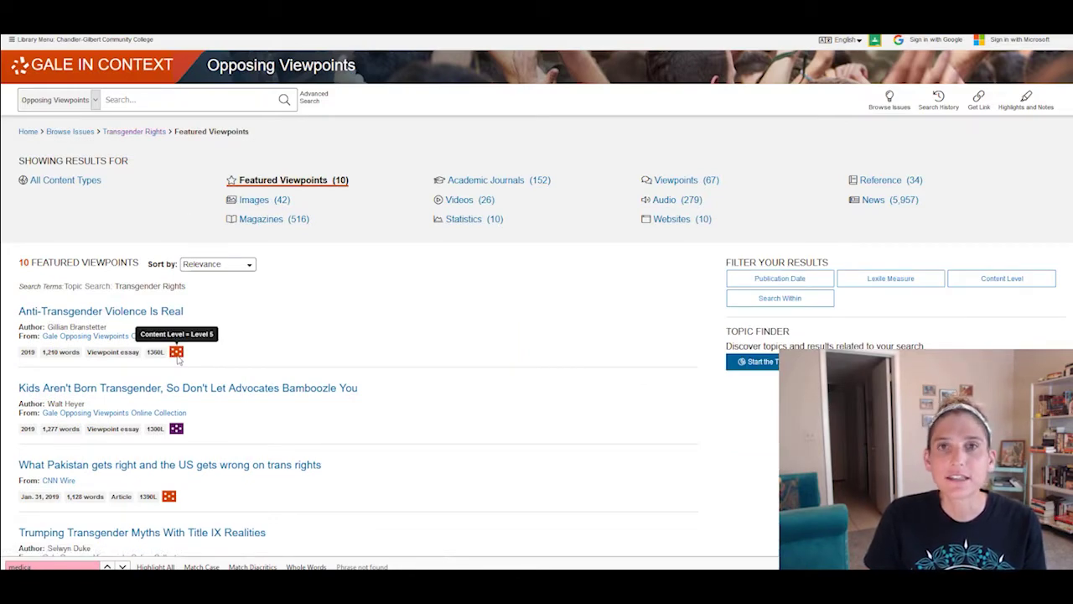
Scroll through the Featured Viewpoints list down to 'Will Bathroom Bills Ever Die?'.
{"action": "scroll", "coordinate": [178, 358], "scroll_direction": "down", "scroll_amount": 3}
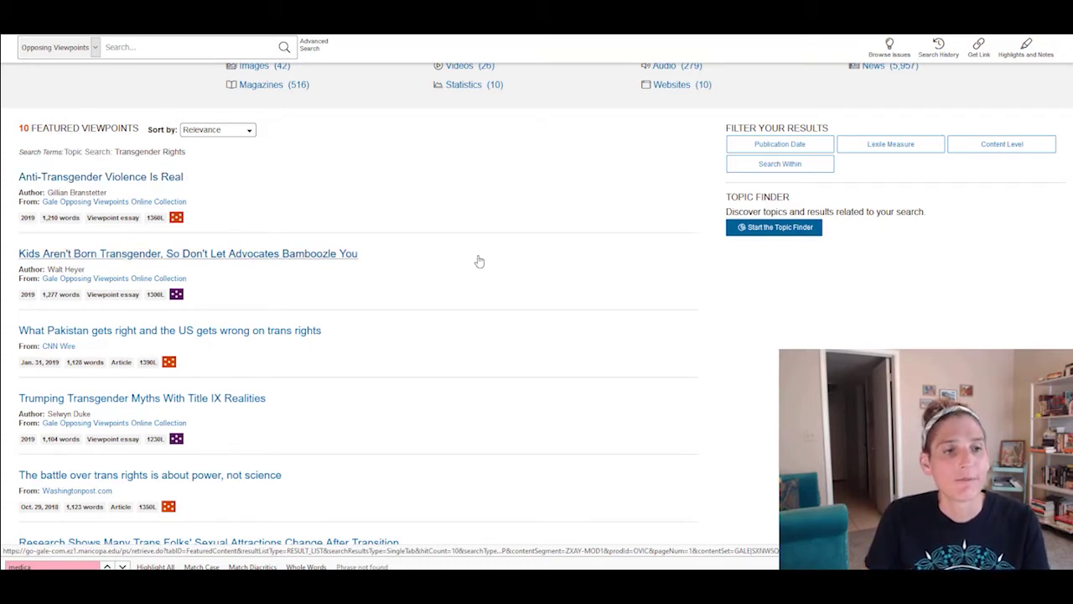
{"action": "scroll", "coordinate": [520, 281], "scroll_direction": "down", "scroll_amount": 3}
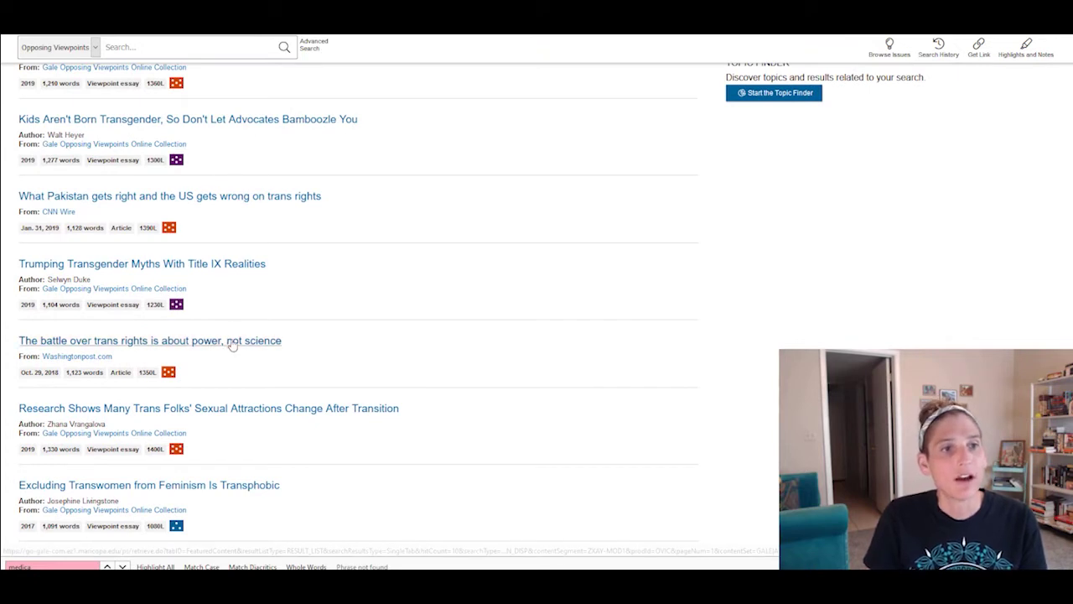
{"action": "scroll", "coordinate": [386, 201], "scroll_direction": "down", "scroll_amount": 3}
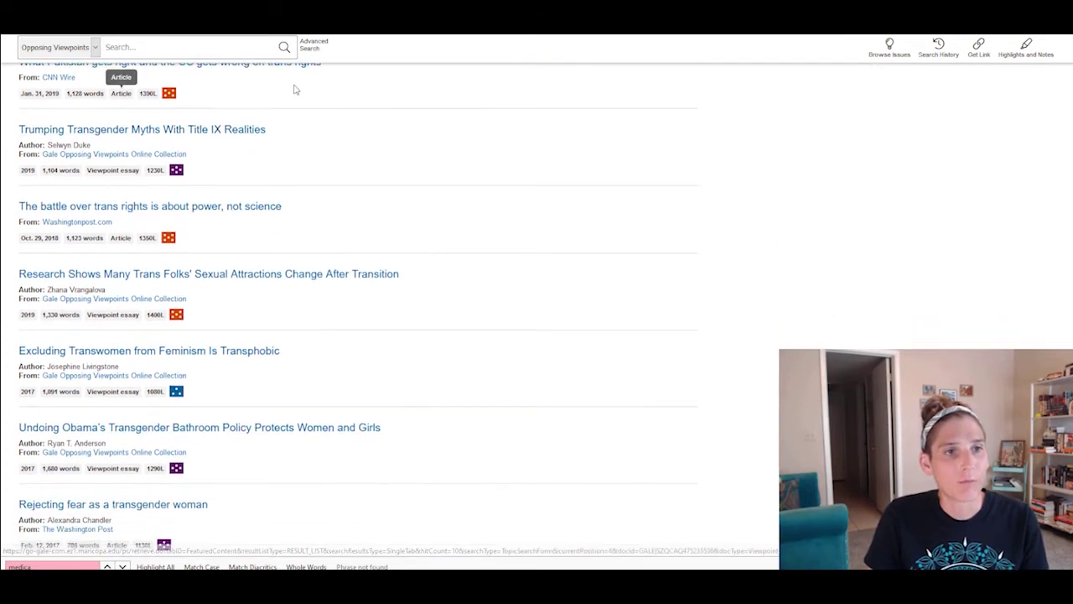
{"action": "scroll", "coordinate": [361, 188], "scroll_direction": "up", "scroll_amount": 3}
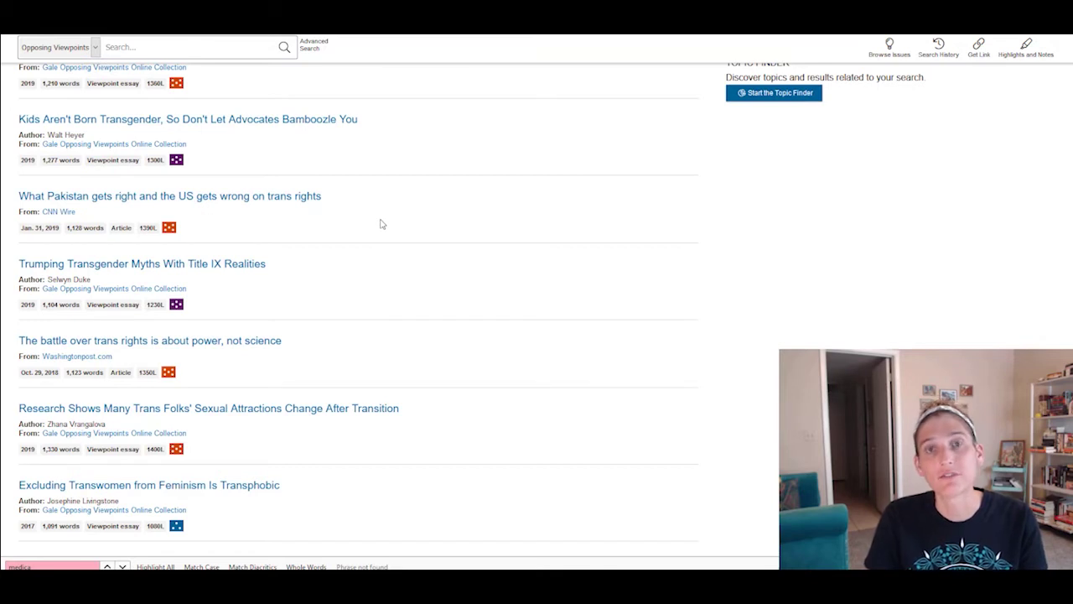
{"action": "scroll", "coordinate": [397, 285], "scroll_direction": "down", "scroll_amount": 3}
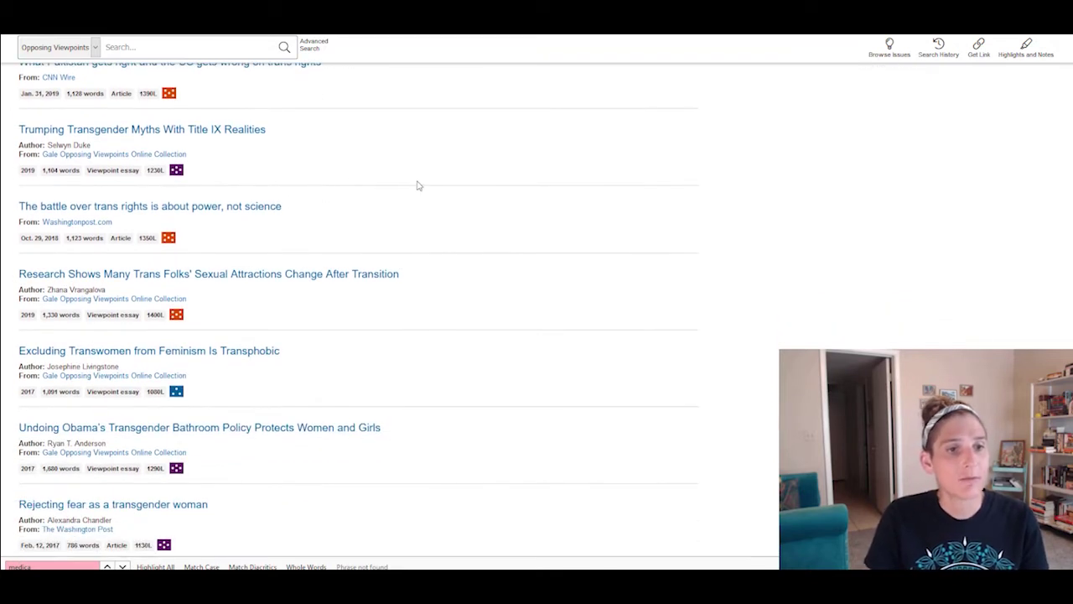
{"action": "scroll", "coordinate": [419, 187], "scroll_direction": "down", "scroll_amount": 3}
{"action": "scroll", "coordinate": [422, 197], "scroll_direction": "down", "scroll_amount": 1}
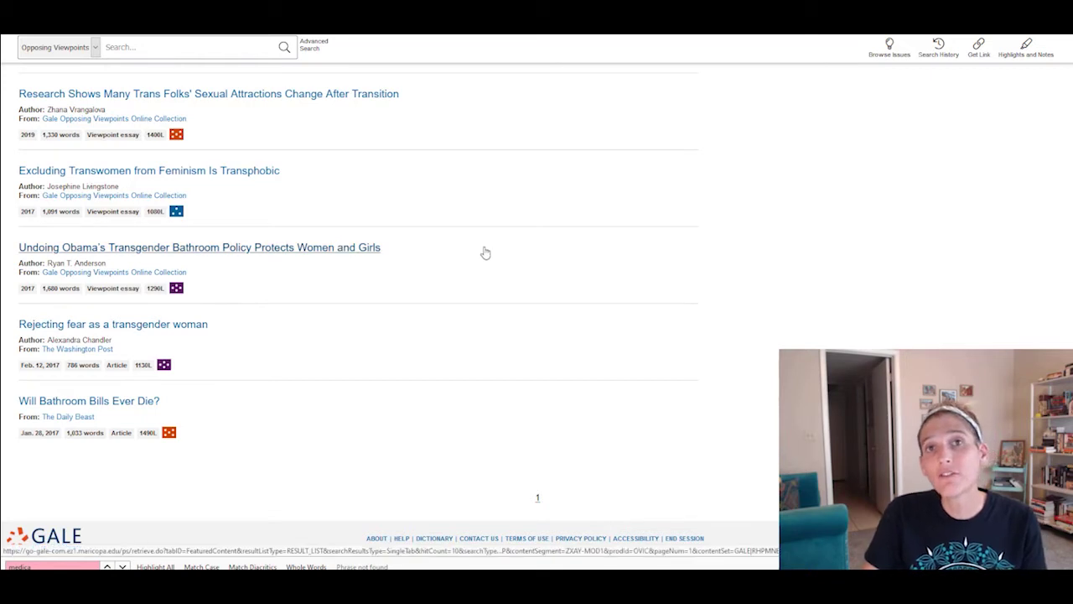
{"action": "scroll", "coordinate": [487, 254], "scroll_direction": "up", "scroll_amount": 1}
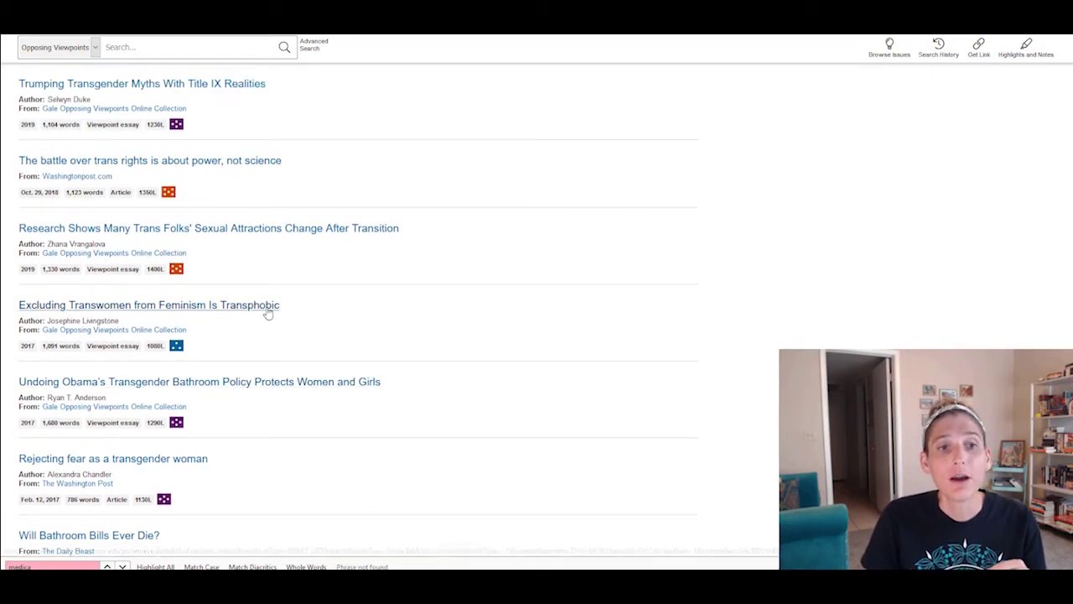
Open 'Excluding Transwomen from Feminism Is Transphobic', highlight 'Viewpoint essay', and check Source Citation.
{"action": "left_click", "coordinate": [267, 308]}
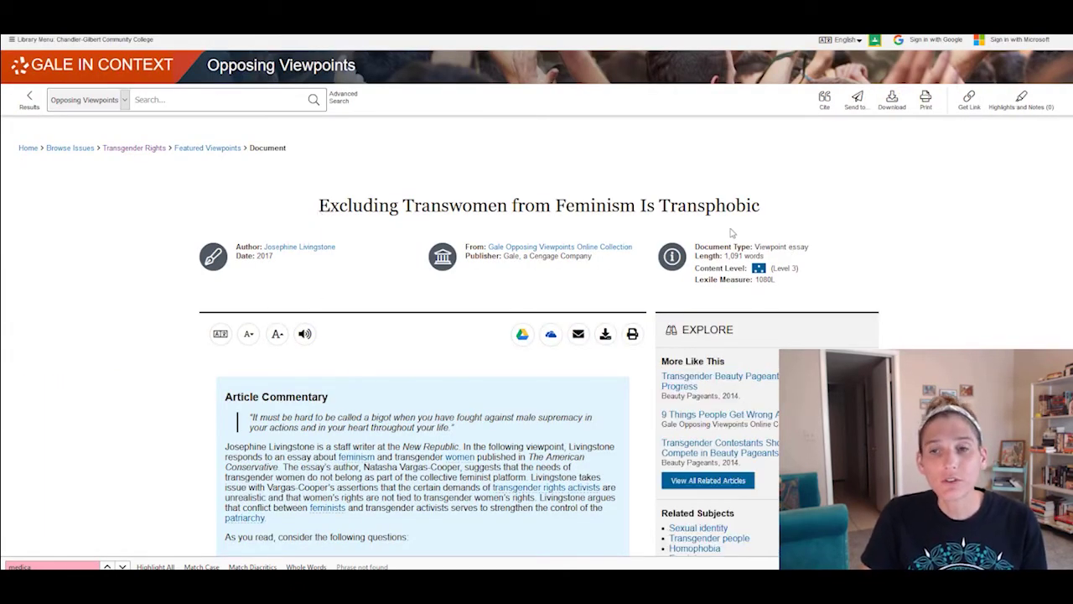
{"action": "left_click_drag", "start_coordinate": [812, 248], "coordinate": [763, 248]}
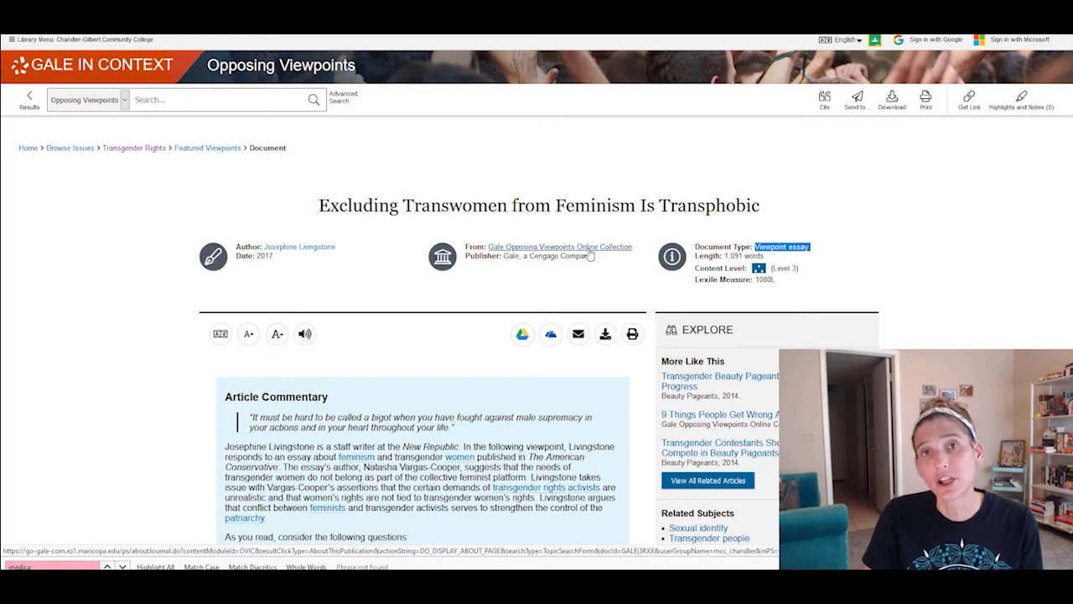
{"action": "scroll", "coordinate": [607, 353], "scroll_direction": "down", "scroll_amount": 3}
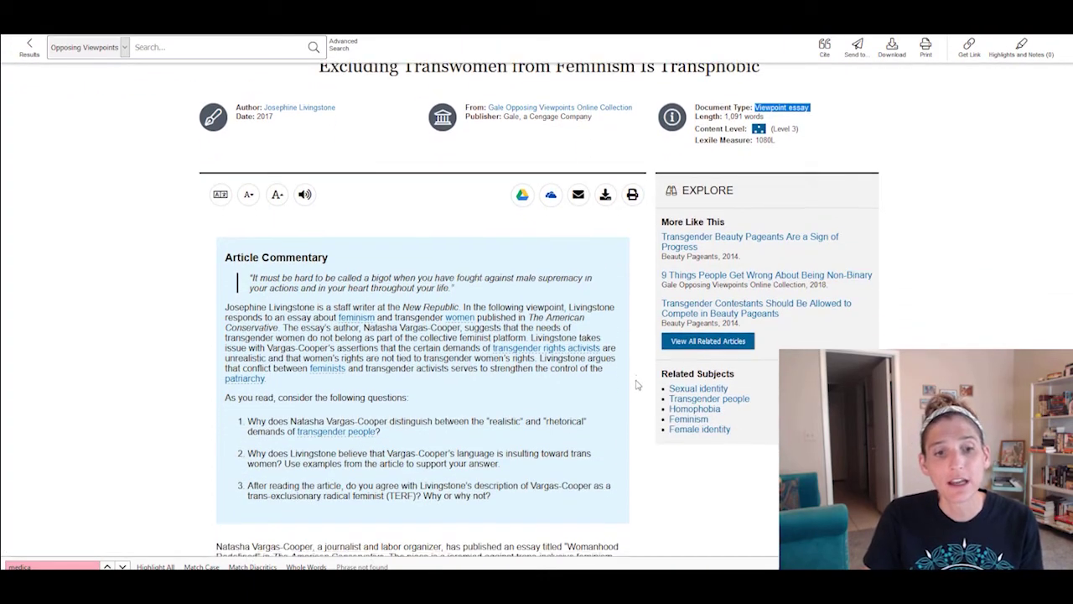
{"action": "scroll", "coordinate": [637, 360], "scroll_direction": "down", "scroll_amount": 5}
{"action": "scroll", "coordinate": [647, 383], "scroll_direction": "down", "scroll_amount": 5}
{"action": "scroll", "coordinate": [648, 390], "scroll_direction": "down", "scroll_amount": 5}
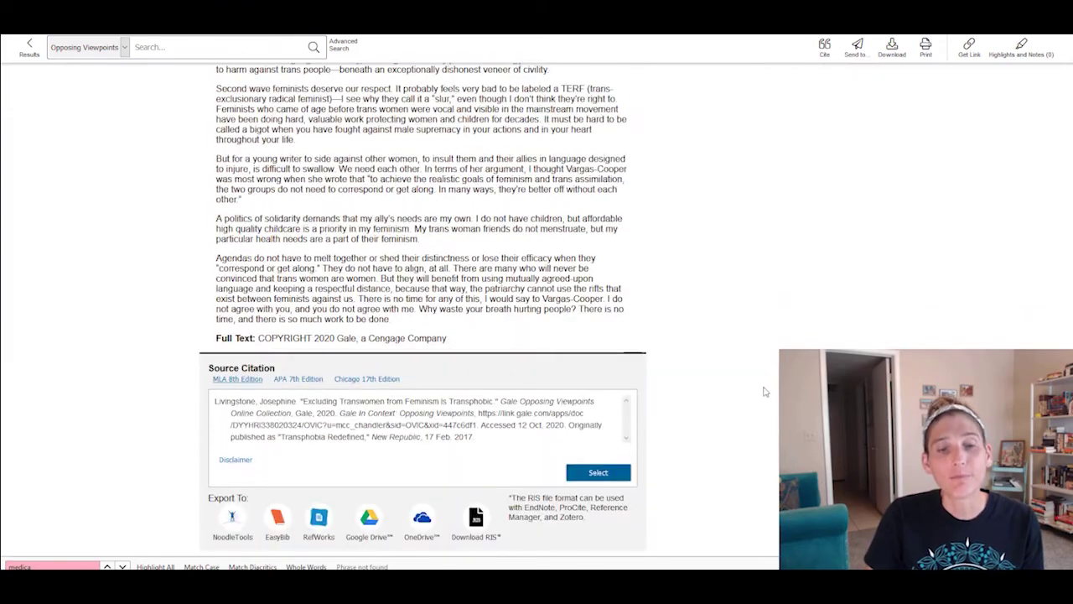
{"action": "scroll", "coordinate": [764, 391], "scroll_direction": "up", "scroll_amount": 10}
{"action": "scroll", "coordinate": [755, 406], "scroll_direction": "up", "scroll_amount": 10}
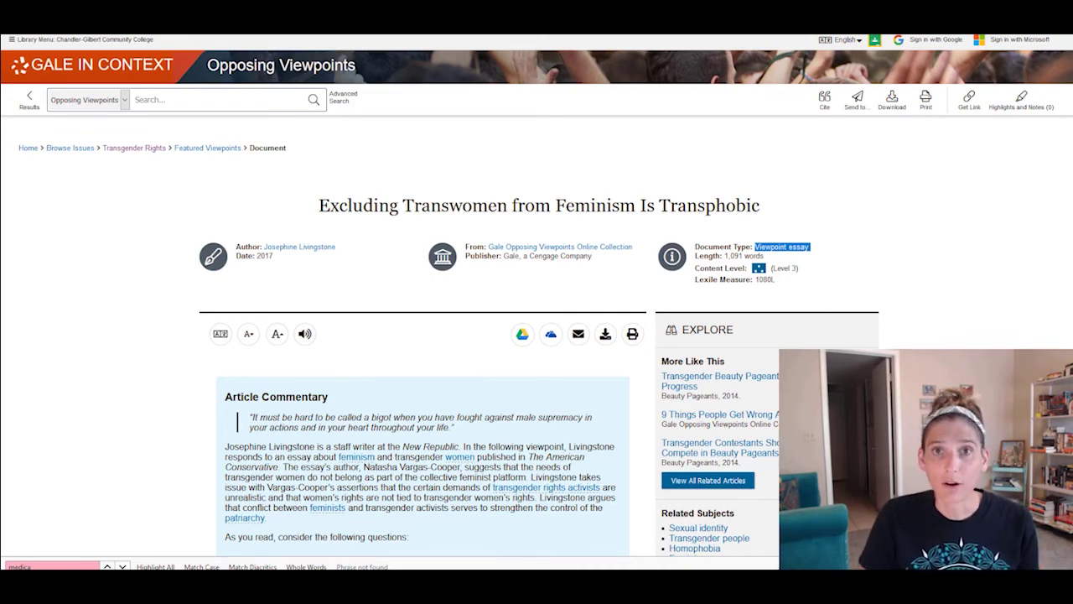
{"action": "key", "text": "super+alt+r"}
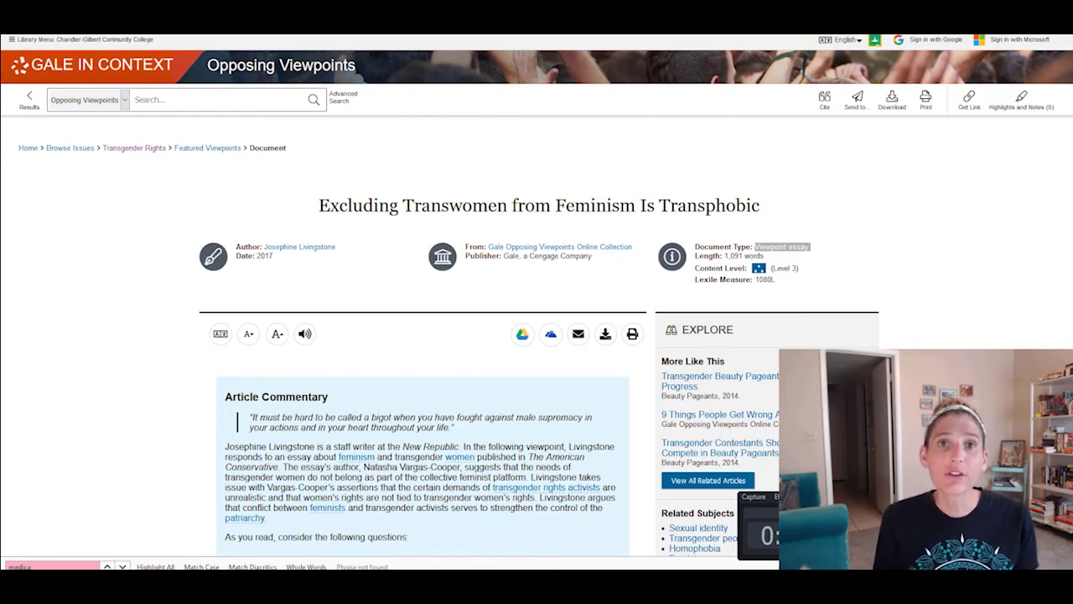